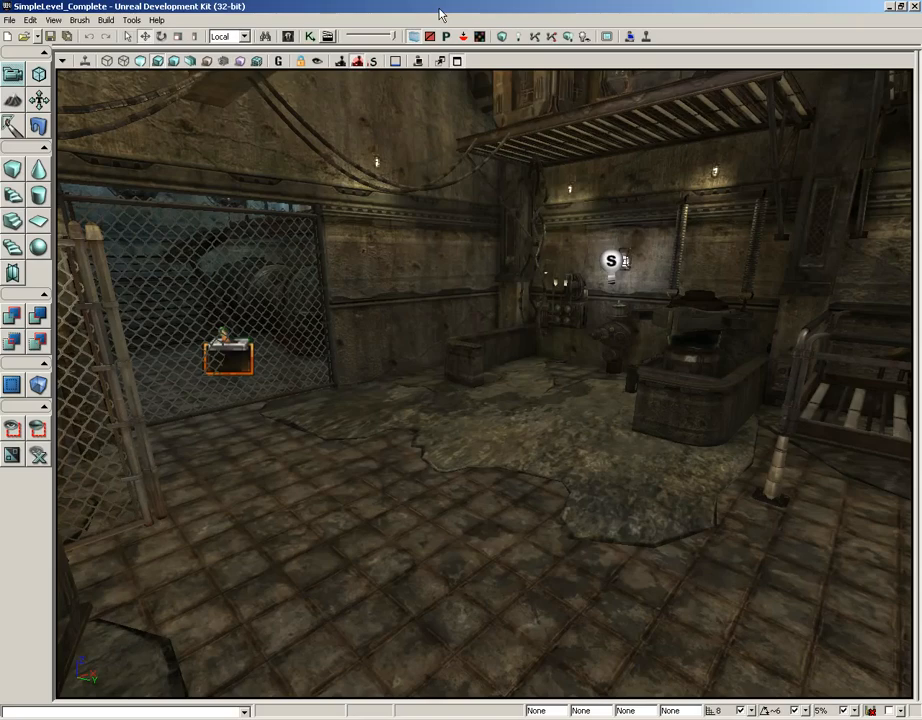
Duplicate the SKM_Cube skeletal mesh from the physics_assets package in the Content Browser as SKM_Cube_softbody
click(289, 37)
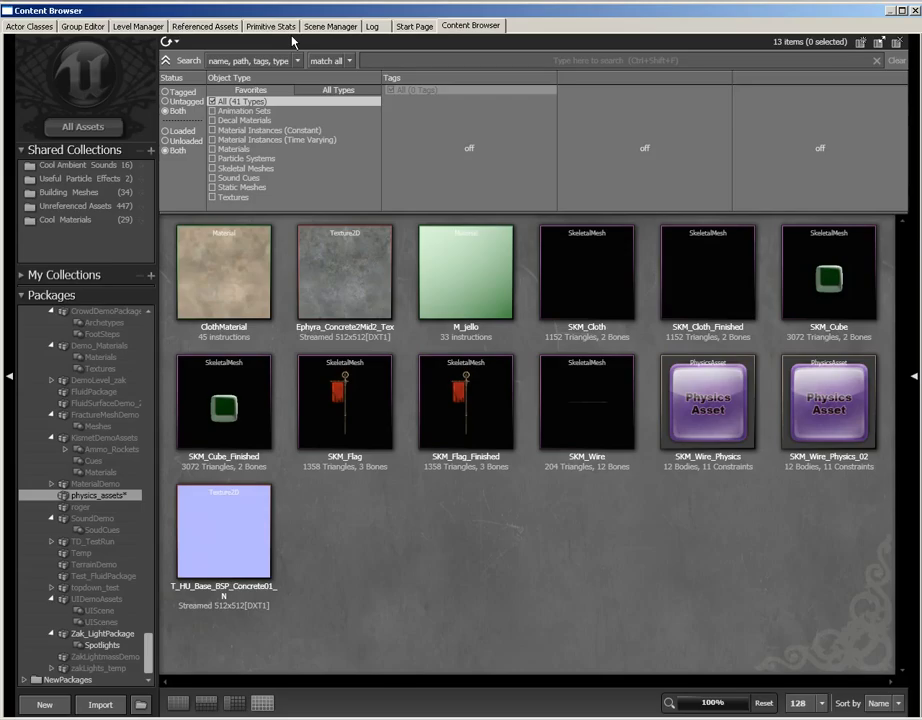
click(823, 280)
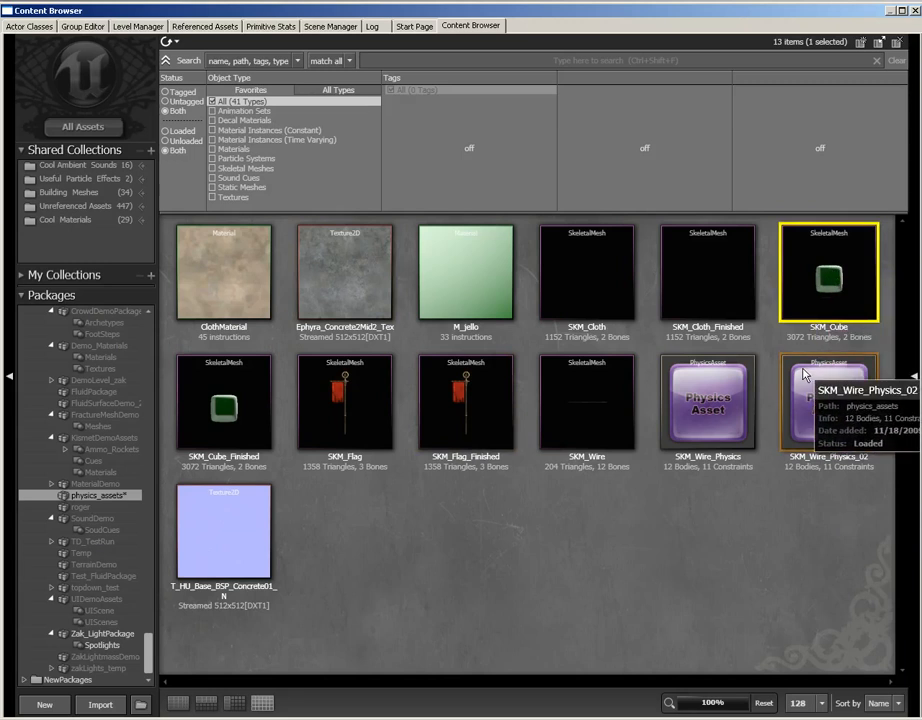
right_click(800, 278)
click(680, 359)
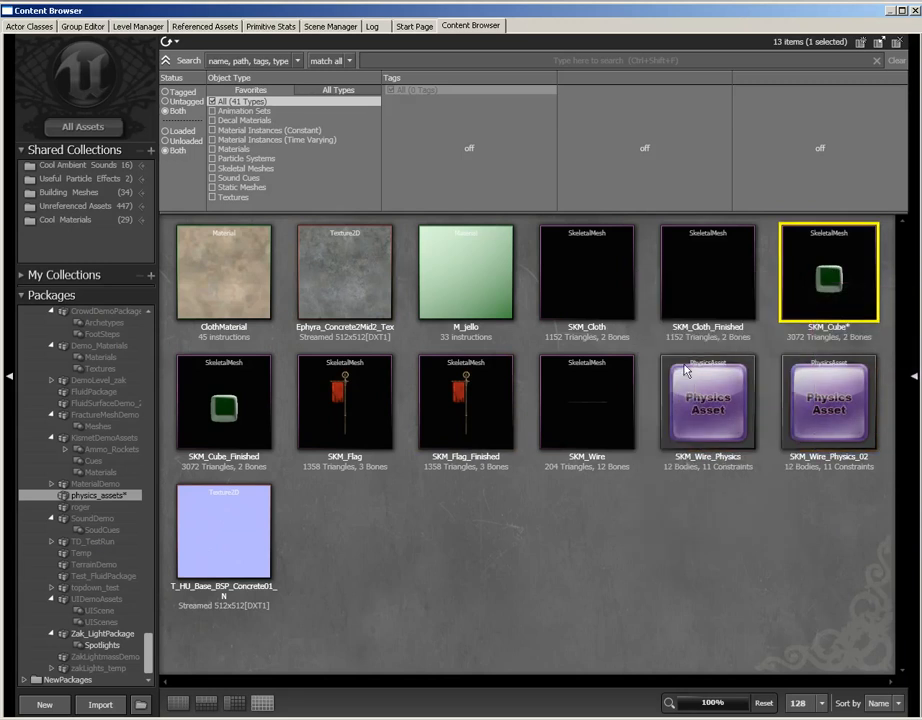
text(_)
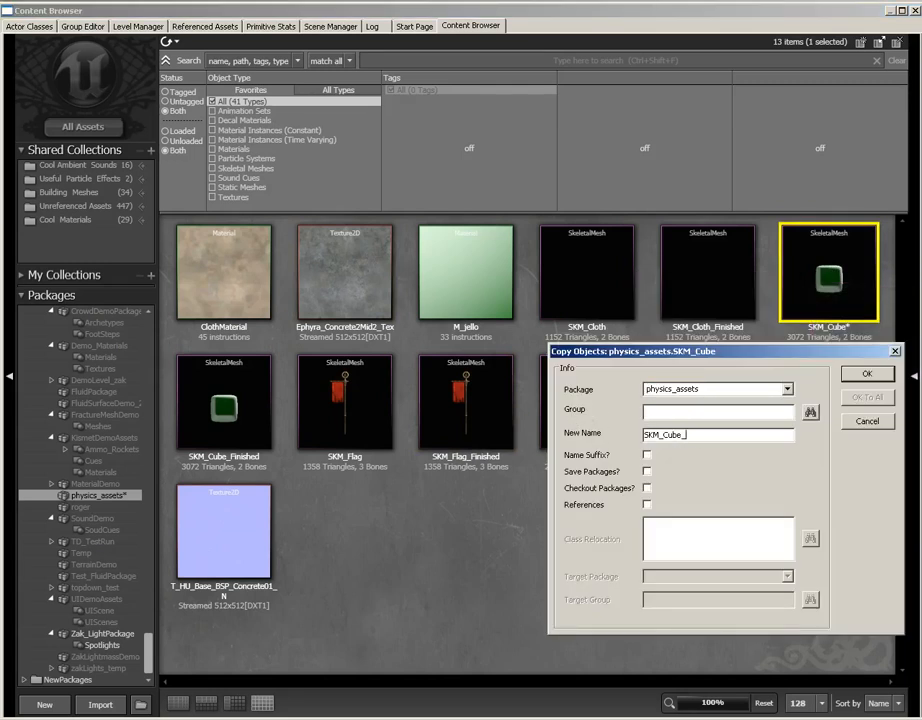
text(softbody)
key(Return)
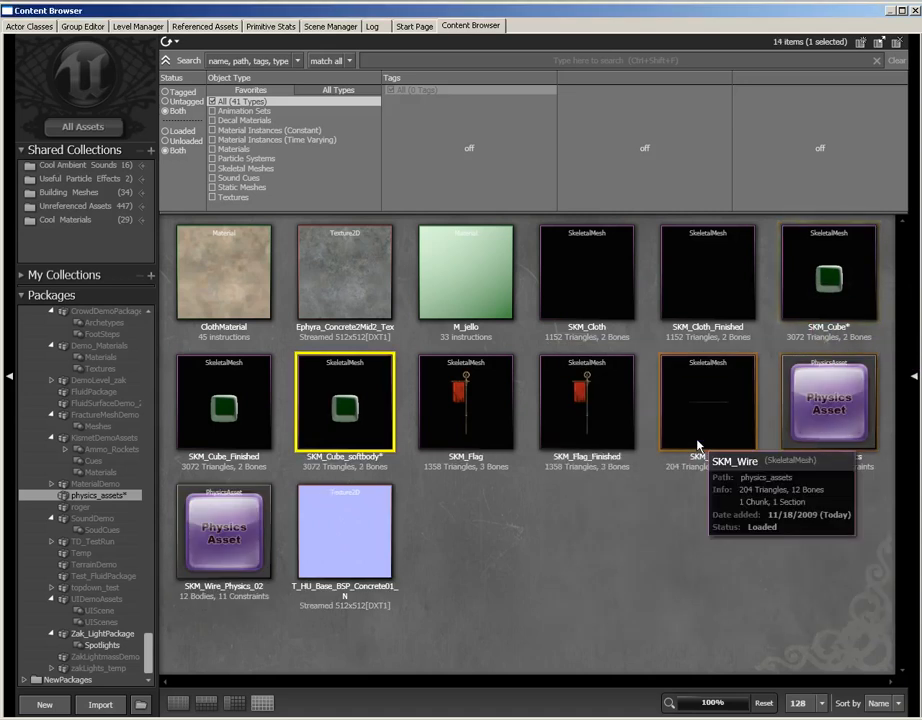
Open the SKM_Cube_softbody mesh for editing and display its bones inside the cube
double_click(346, 410)
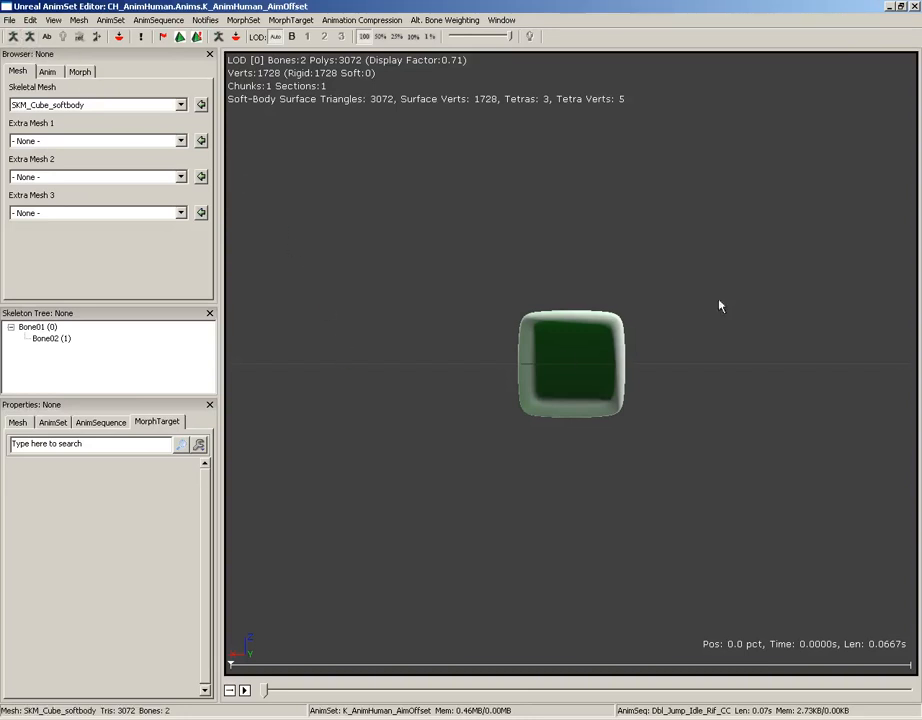
drag(718, 304, 712, 248)
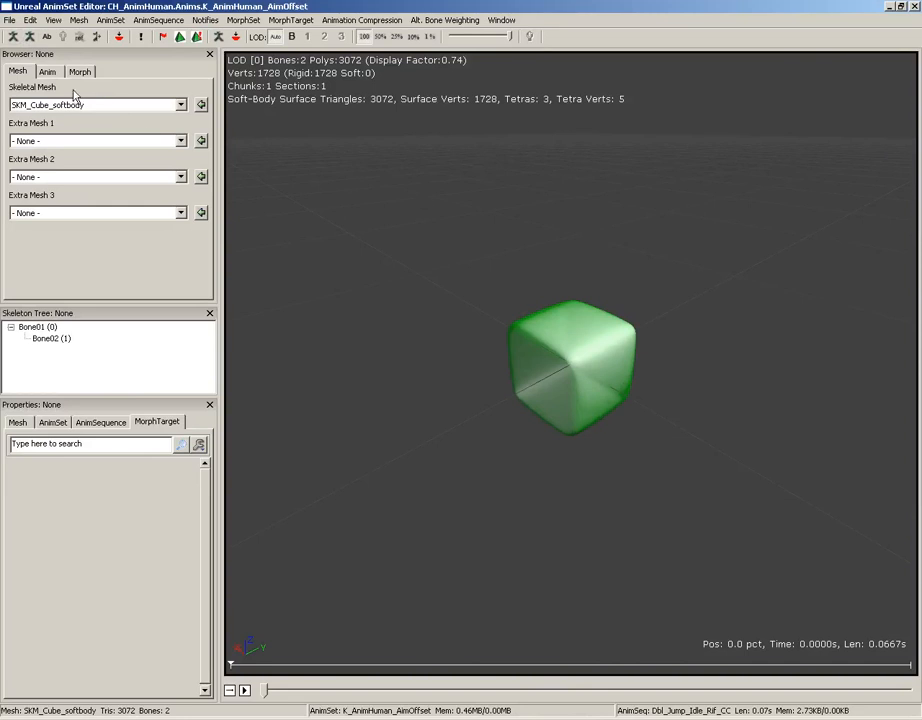
click(13, 37)
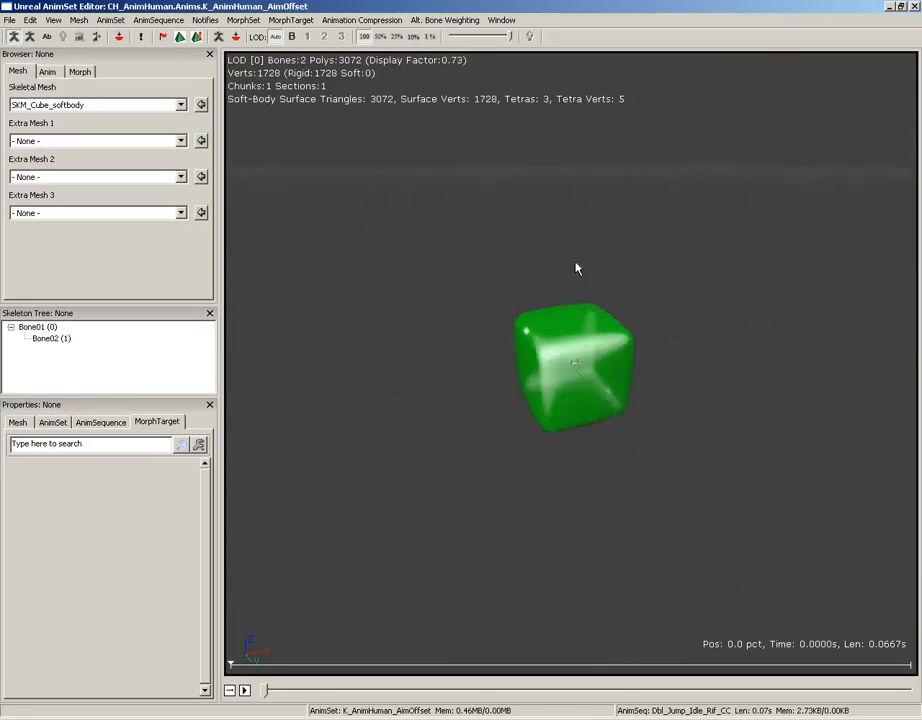
right_drag(790, 332, 764, 192)
drag(764, 192, 751, 290)
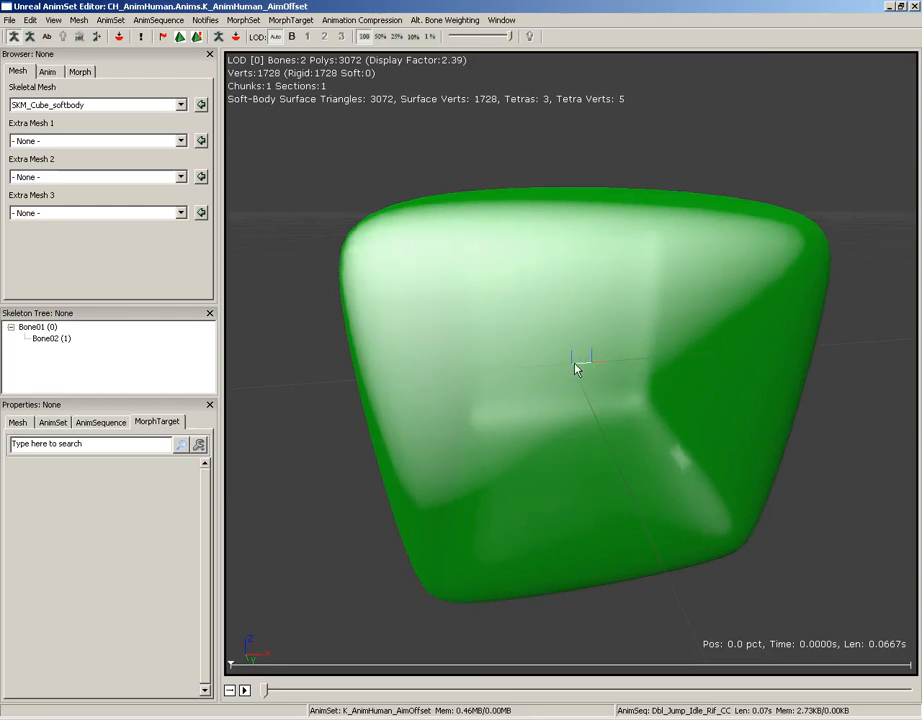
right_drag(718, 173, 715, 244)
drag(714, 244, 745, 189)
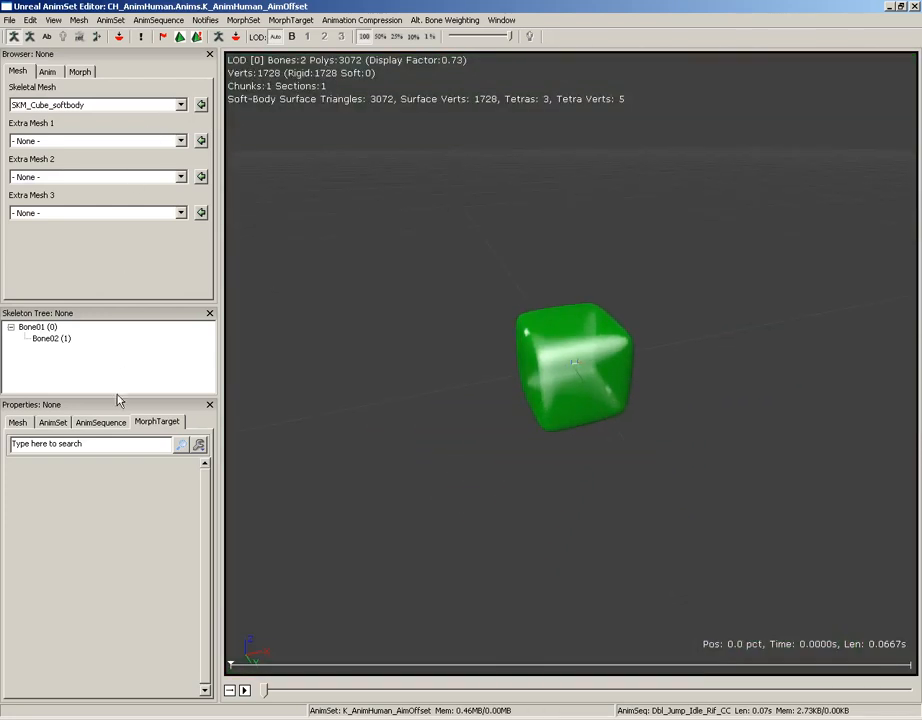
Enable Force CPU Skinning in the mesh properties of SKM_Cube_softbody and inspect the tetrahedron preview around the cube
click(18, 422)
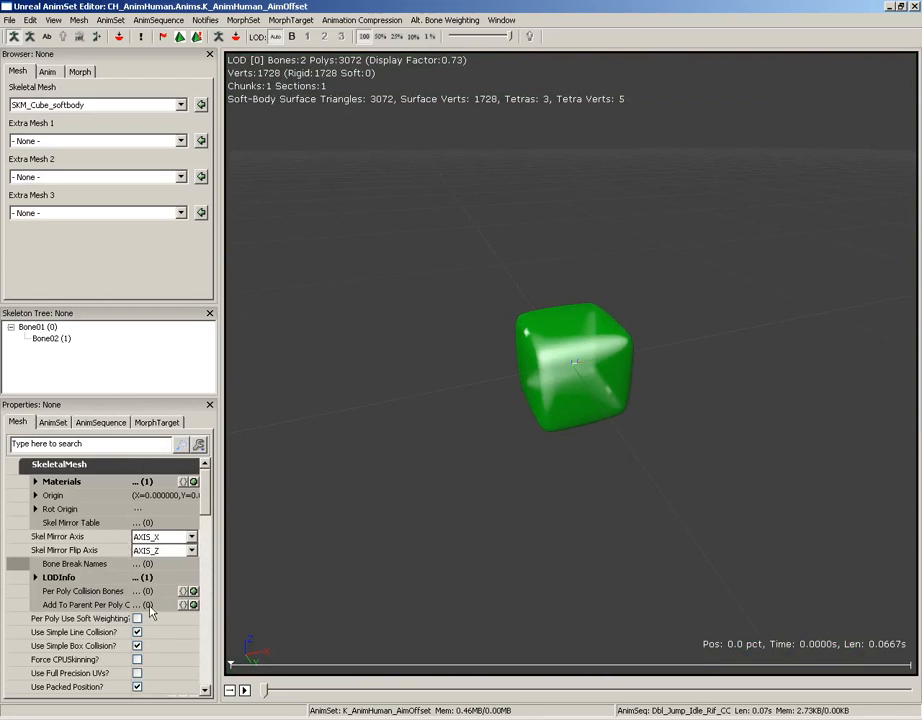
click(137, 646)
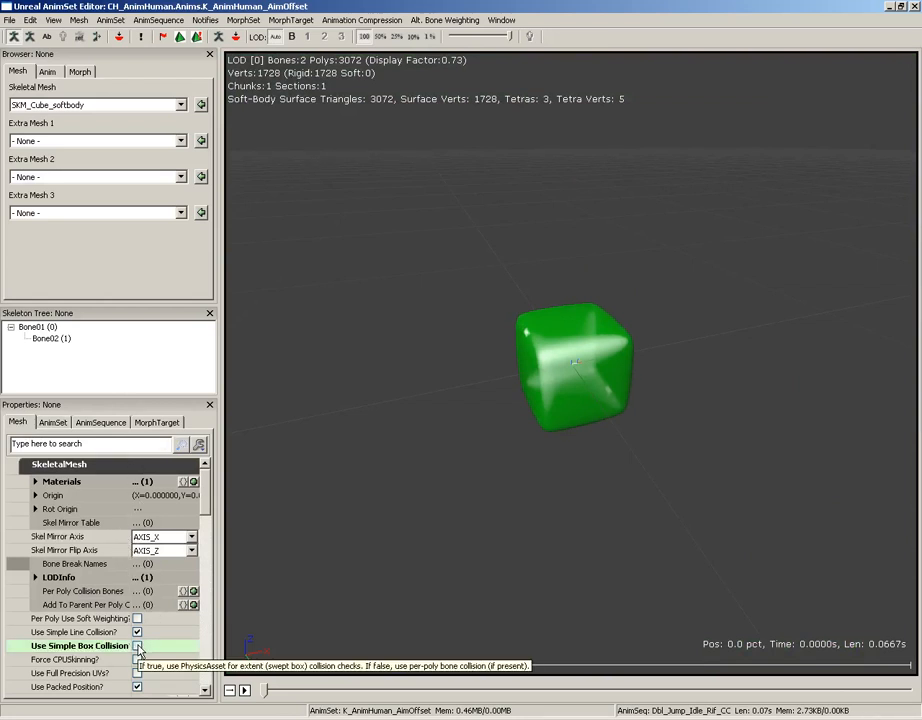
click(137, 646)
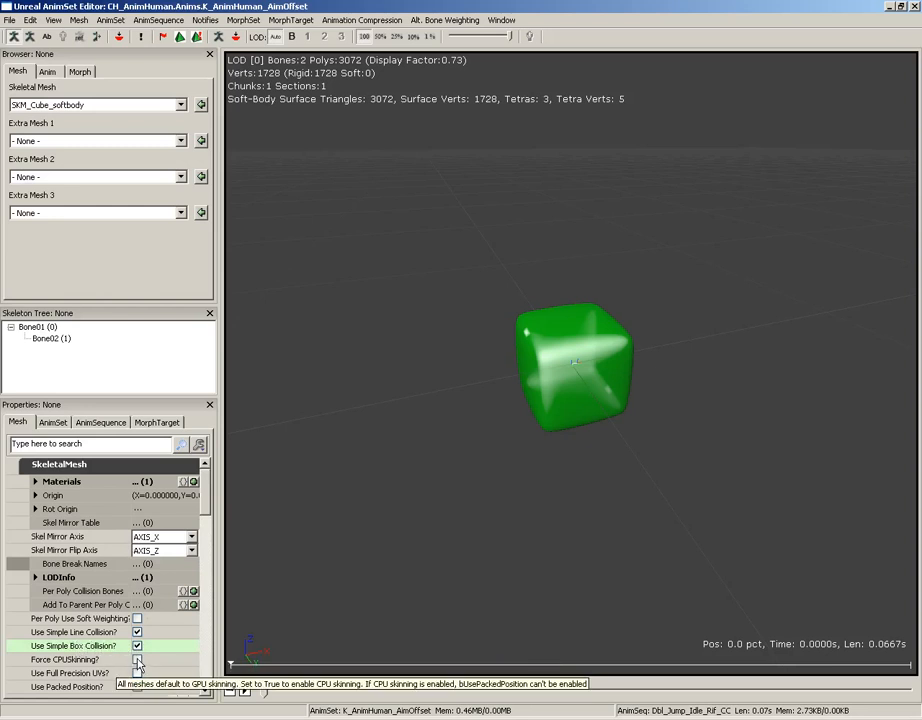
click(137, 660)
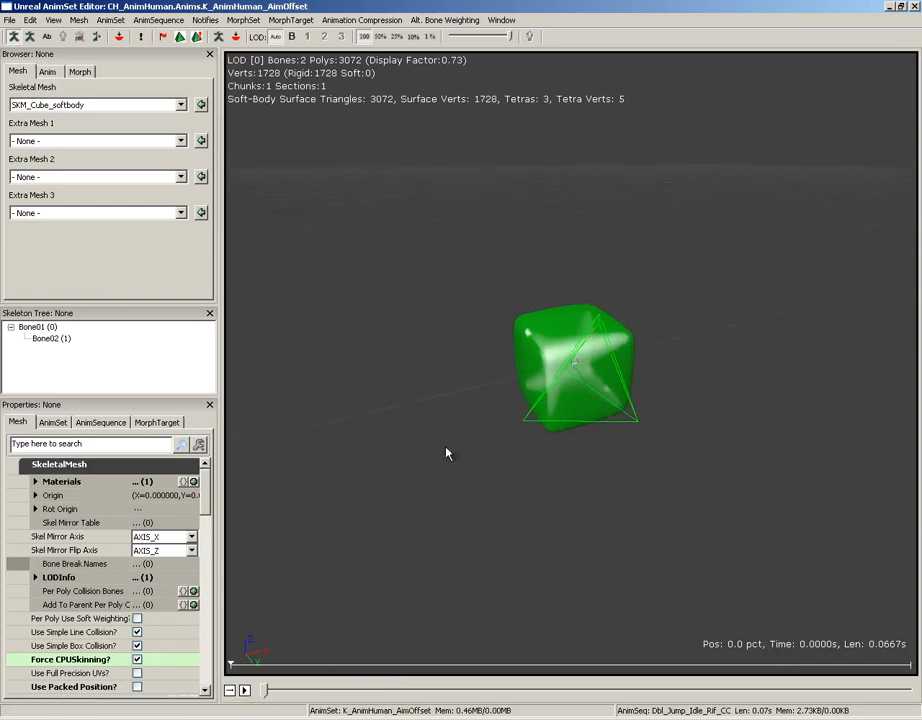
drag(446, 447, 888, 382)
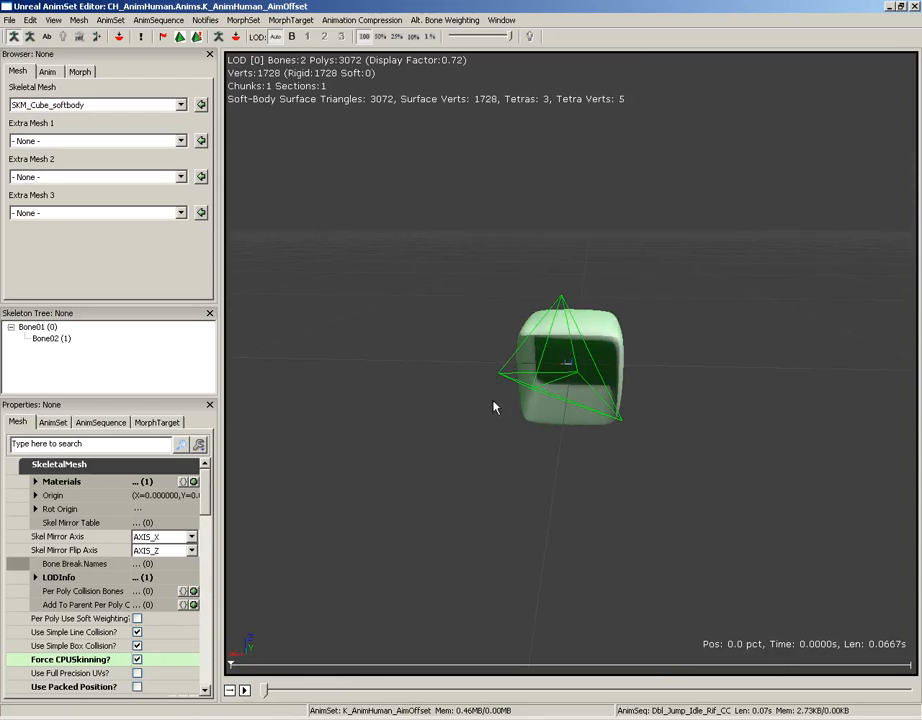
drag(493, 407, 481, 390)
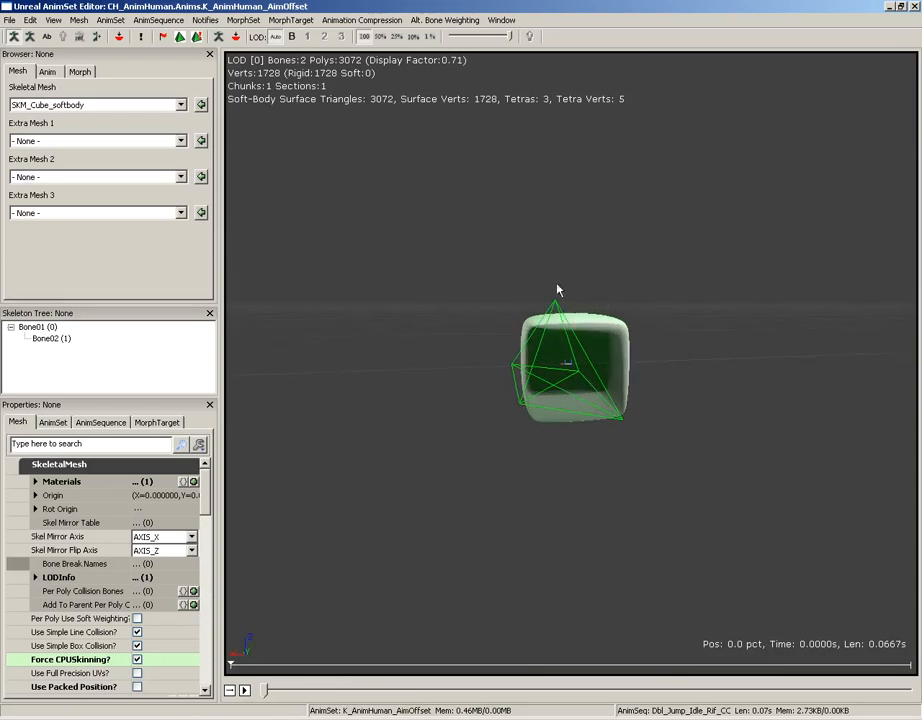
Add one entry to the mesh's Soft Body Bones and set it to Bone01
drag(203, 490, 203, 637)
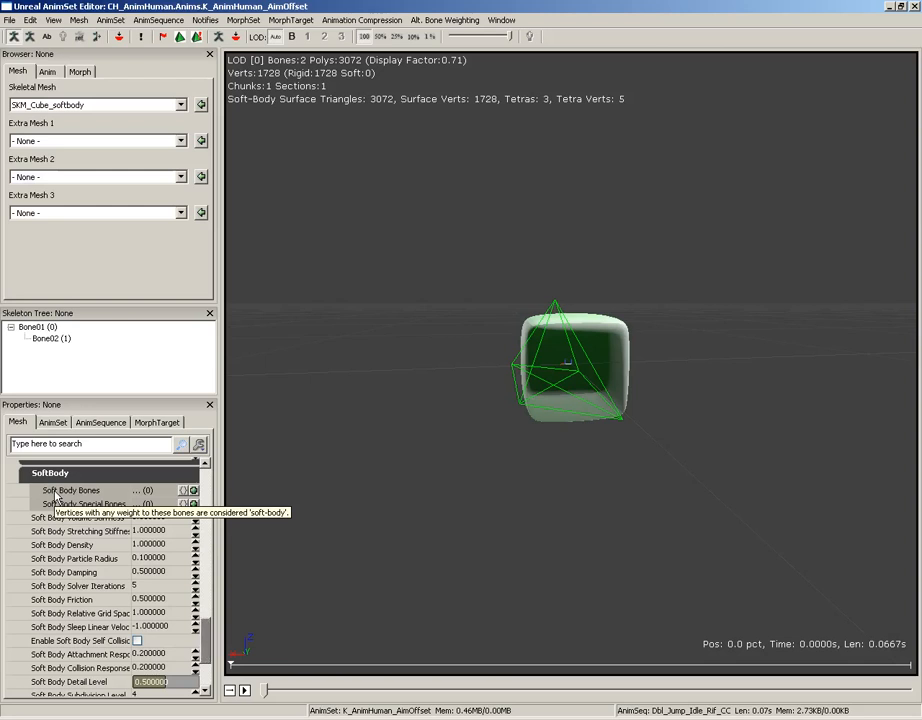
click(194, 491)
click(150, 504)
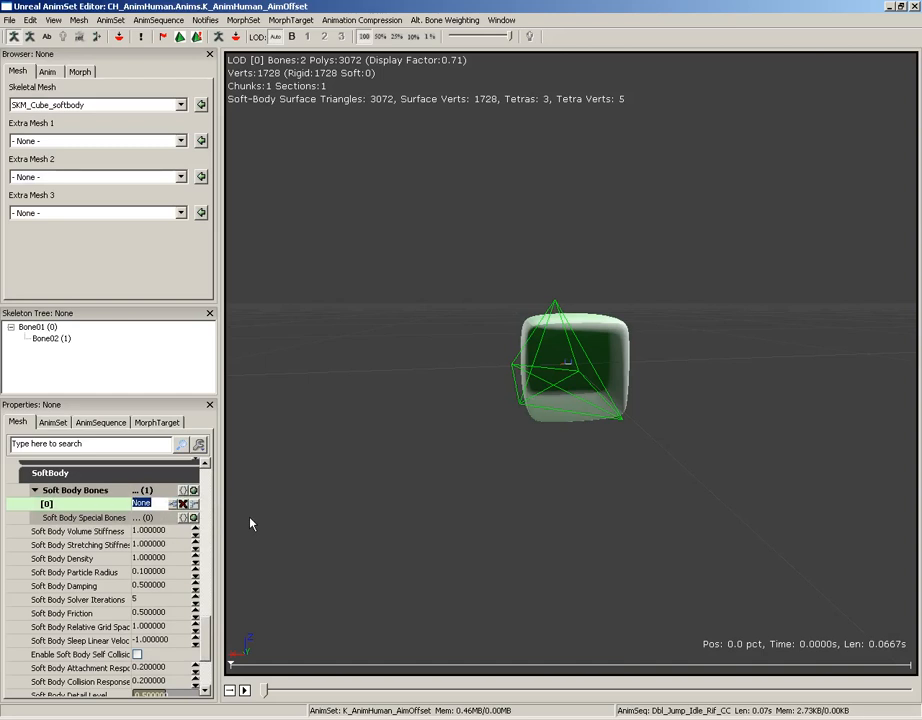
text(Bone01)
key(Return)
Inspect the coarse tetrahedra around the cube and set the Soft Body Detail Level to 1
drag(416, 428, 373, 480)
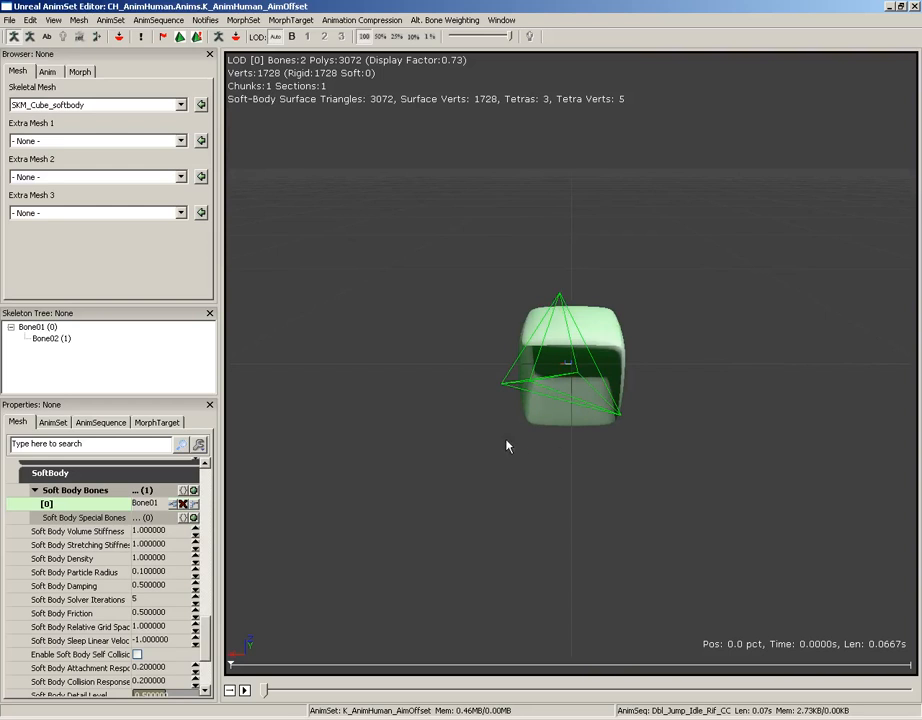
drag(506, 440, 628, 457)
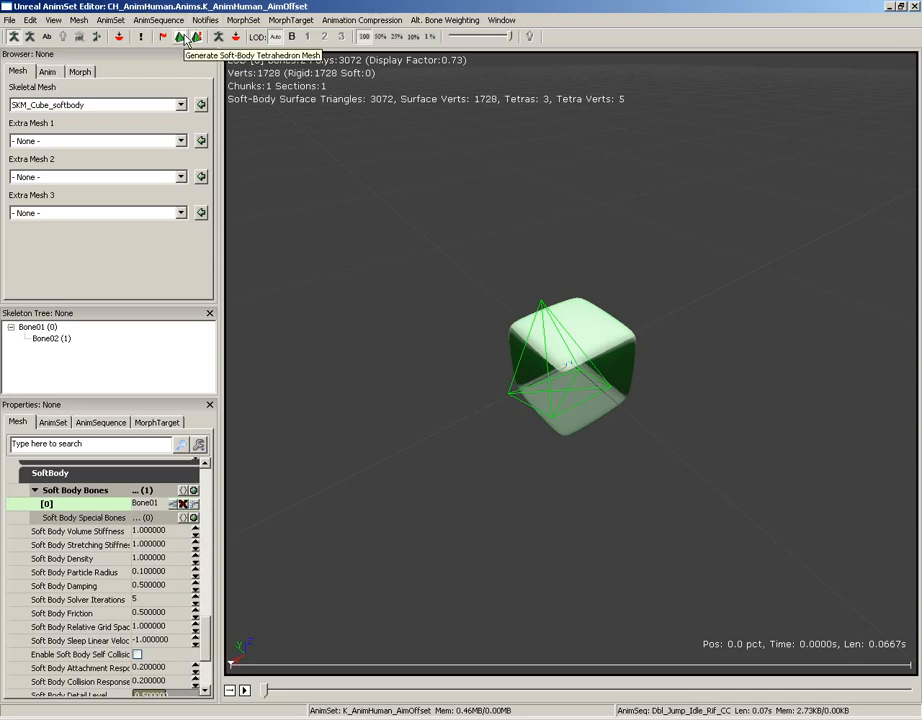
drag(465, 376, 610, 267)
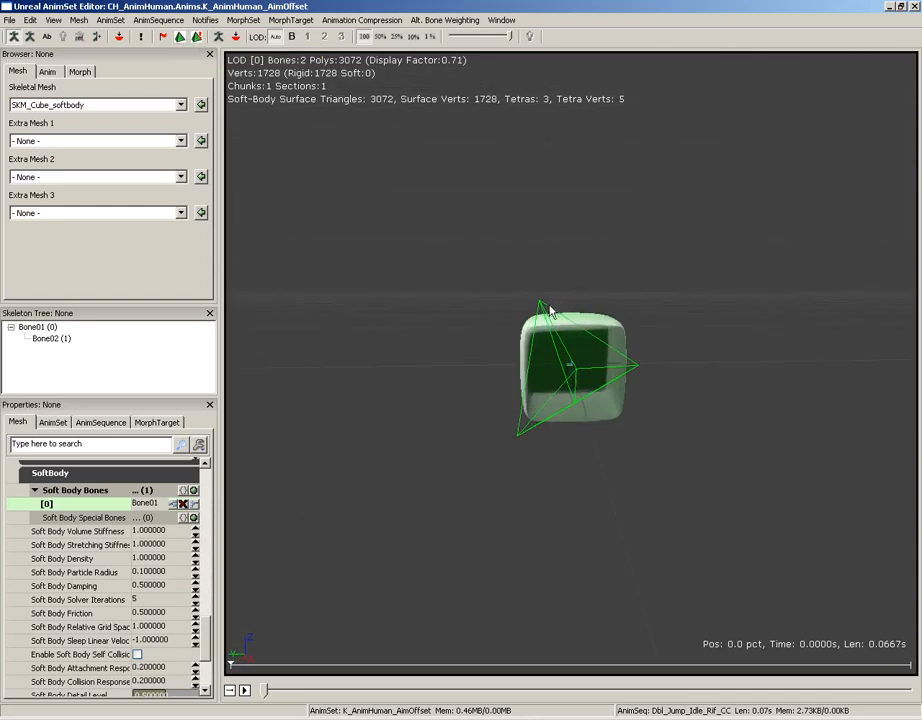
drag(549, 311, 315, 346)
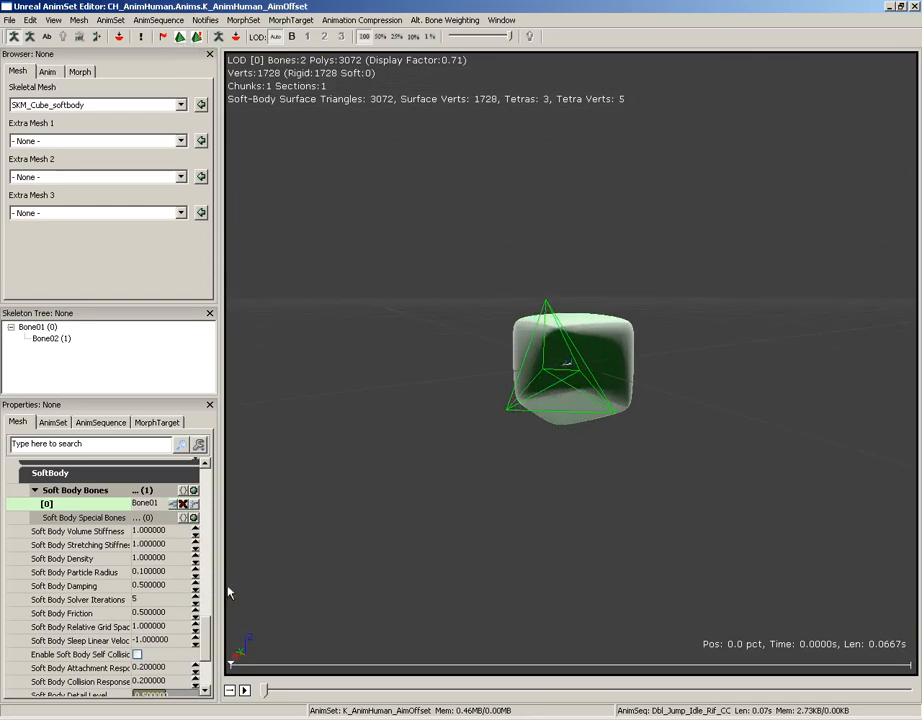
scroll(209, 620, down, 1)
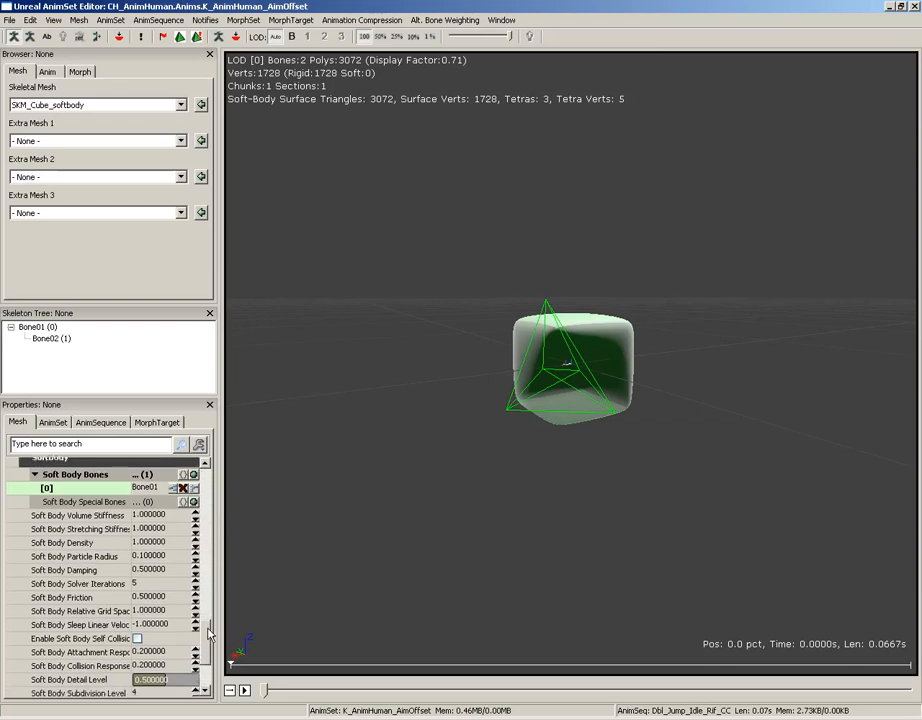
drag(209, 632, 208, 654)
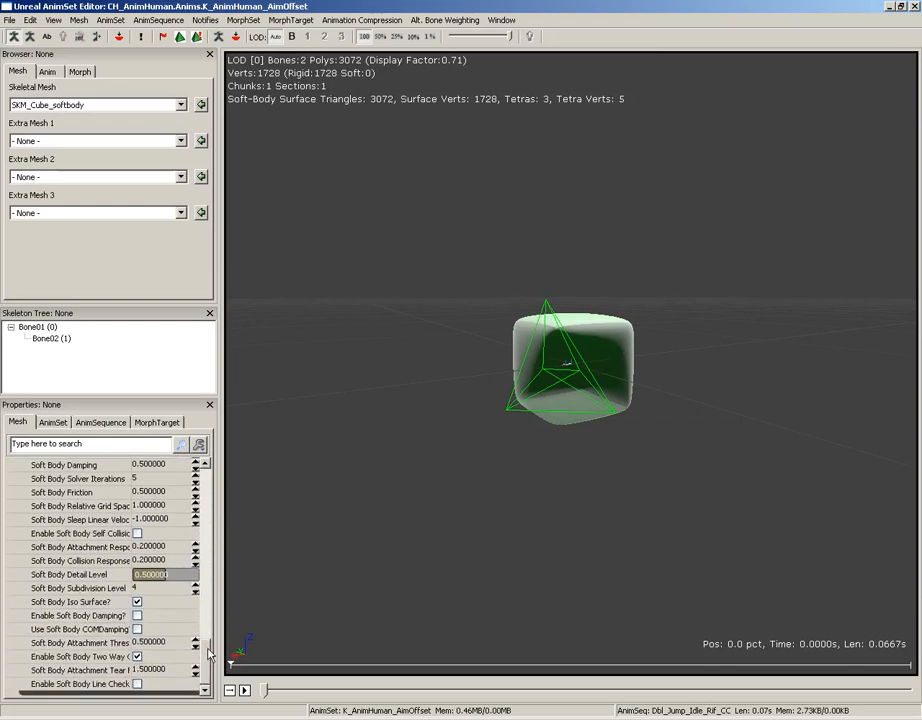
click(155, 577)
text(1)
key(Return)
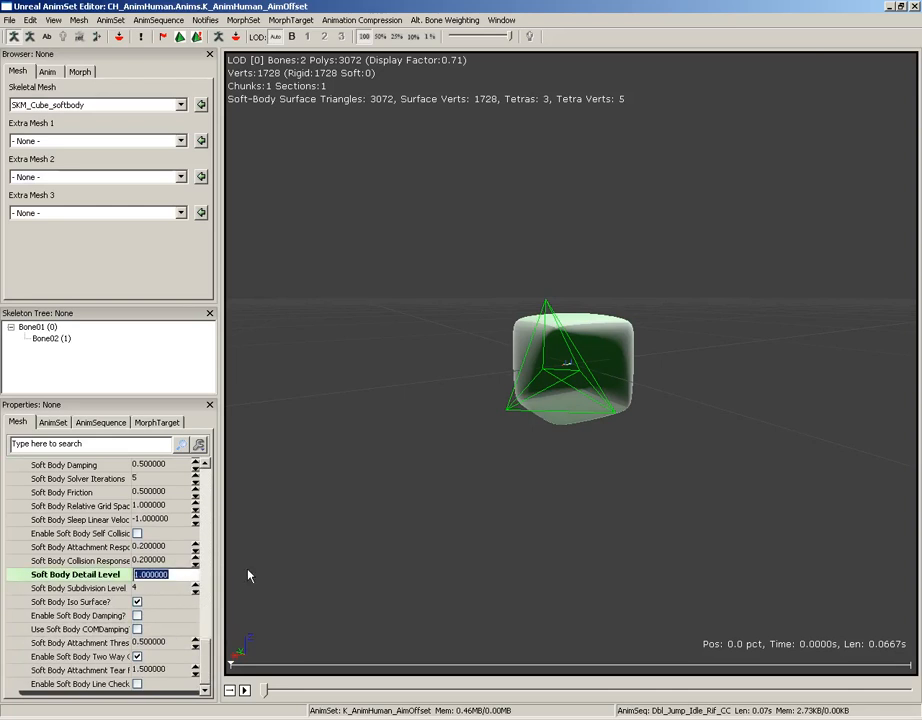
Set the Soft Body Subdivision Level to 9 and generate the soft-body tetrahedron mesh for the cube
click(145, 588)
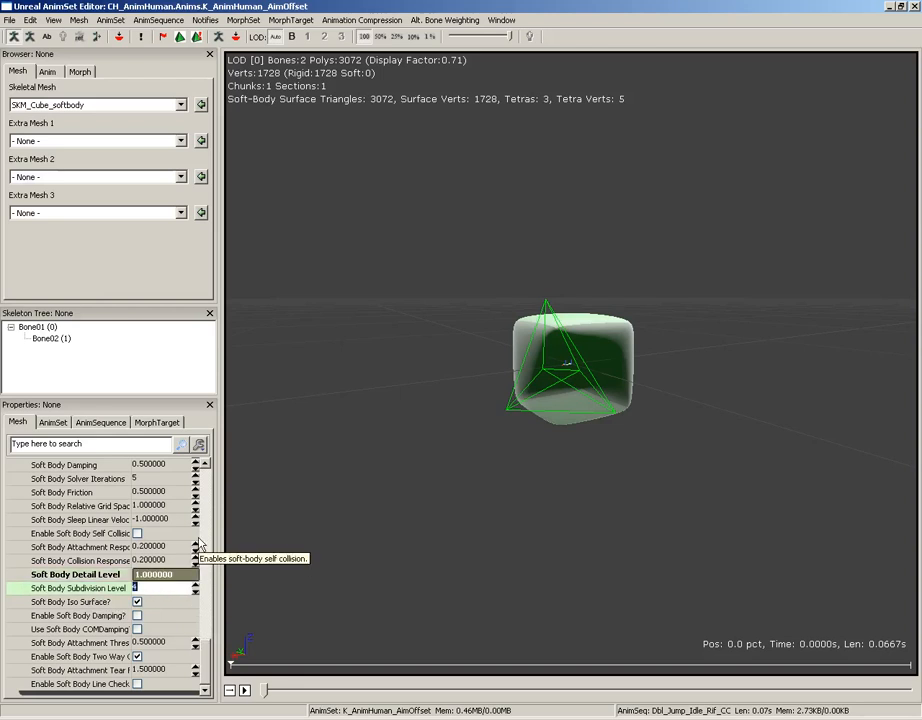
text(3)
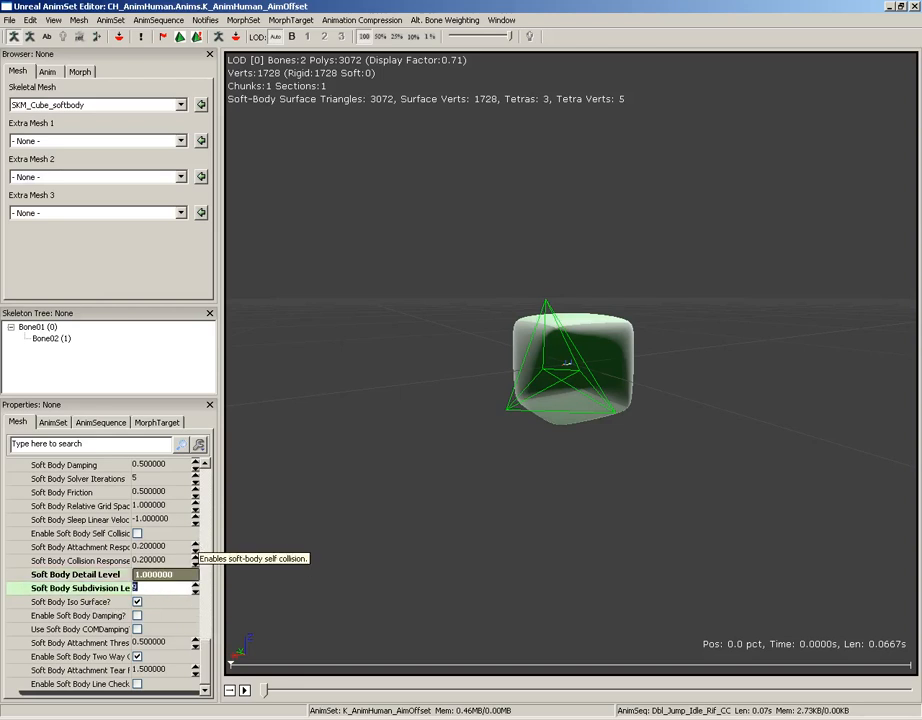
click(180, 37)
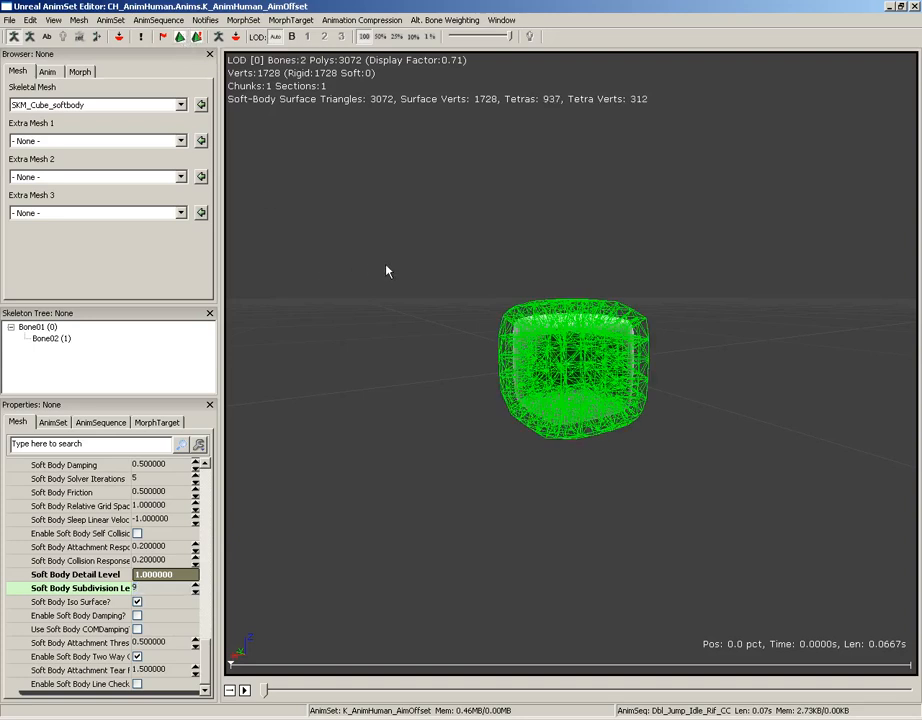
drag(387, 266, 420, 241)
scroll(728, 230, up, 5)
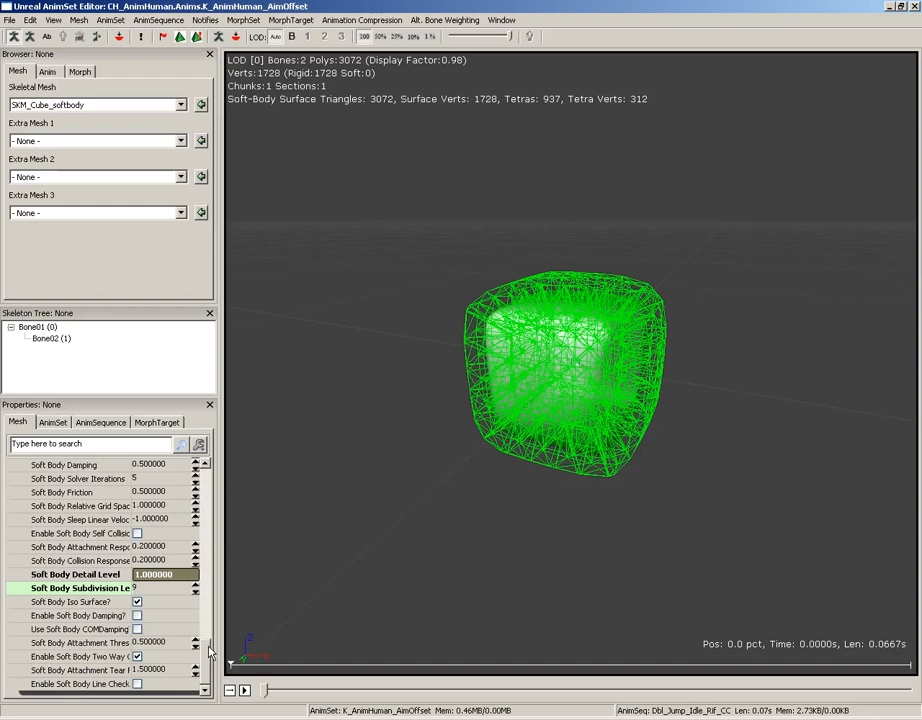
Keep the default Soft Body Volume Stiffness and set the Soft Body Stretching Stiffness to 0.25
scroll(210, 651, up, 1)
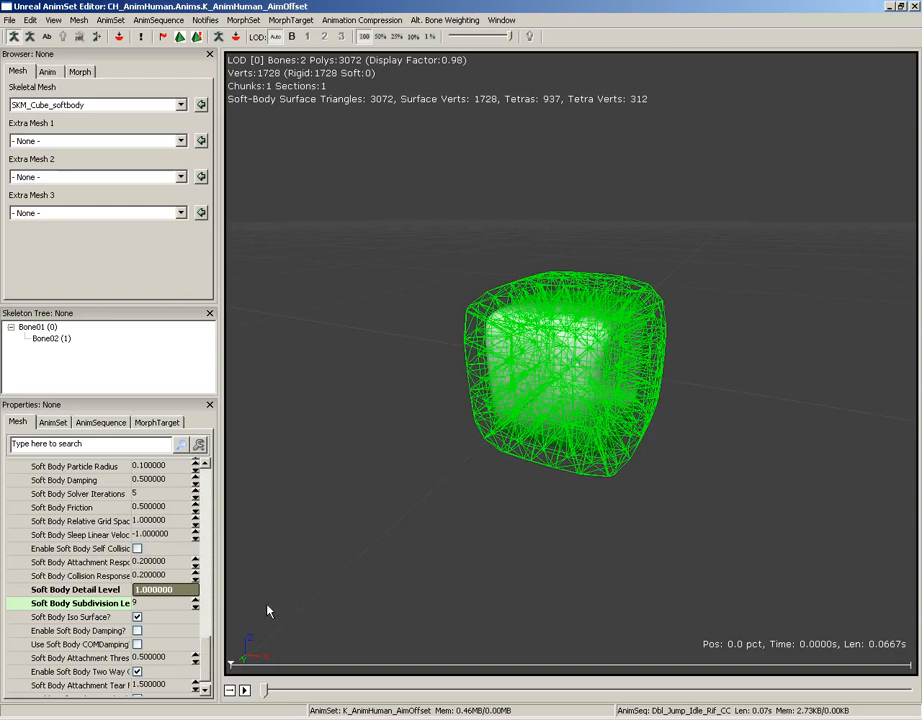
scroll(205, 643, up, 2)
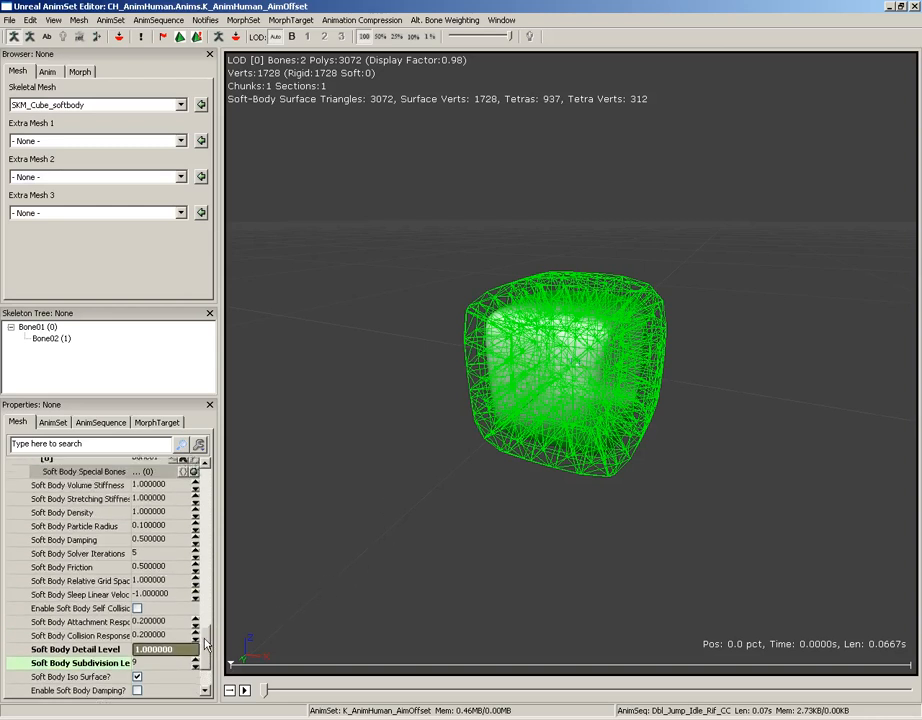
scroll(205, 643, up, 2)
click(150, 541)
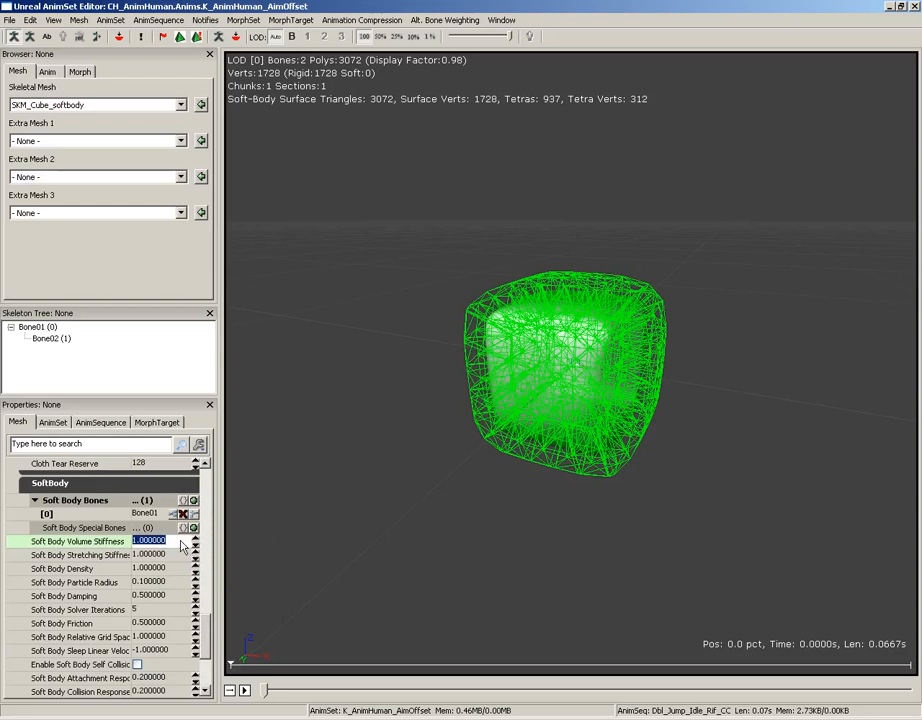
key(Tab)
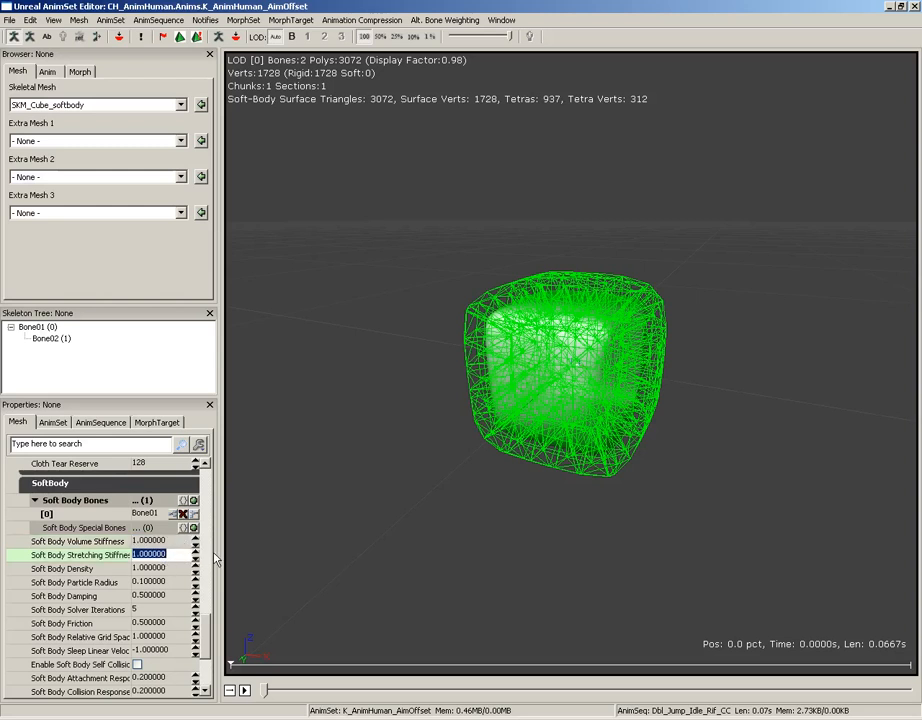
text(.25)
key(Return)
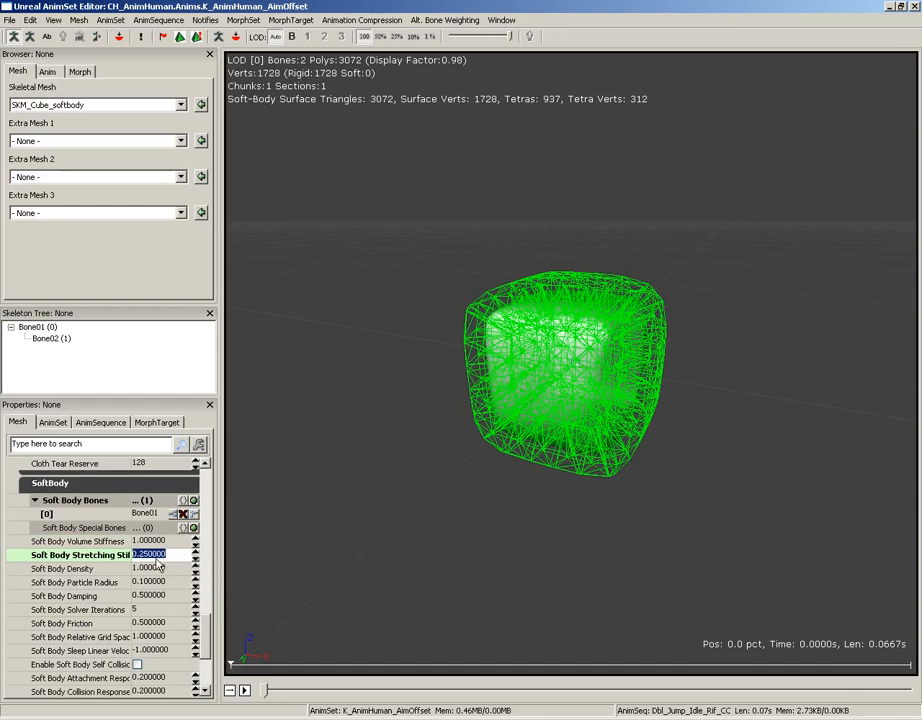
Try a Soft Body Particle Radius of 1 on the cube mesh and restore it to 0.1
key(Tab)
key(Tab)
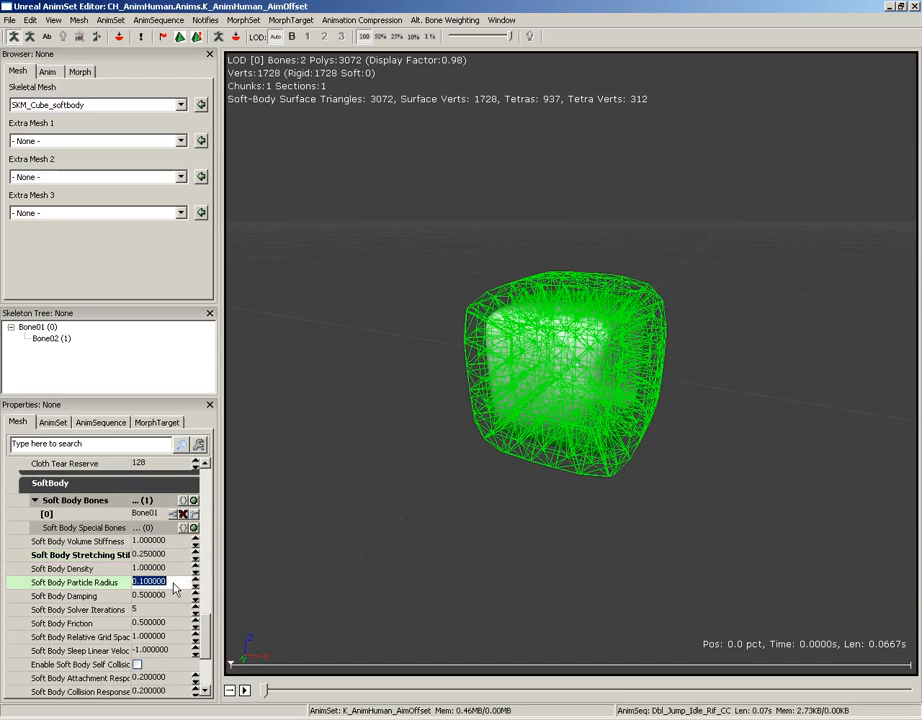
click(172, 585)
double_click(172, 586)
text(1)
key(Return)
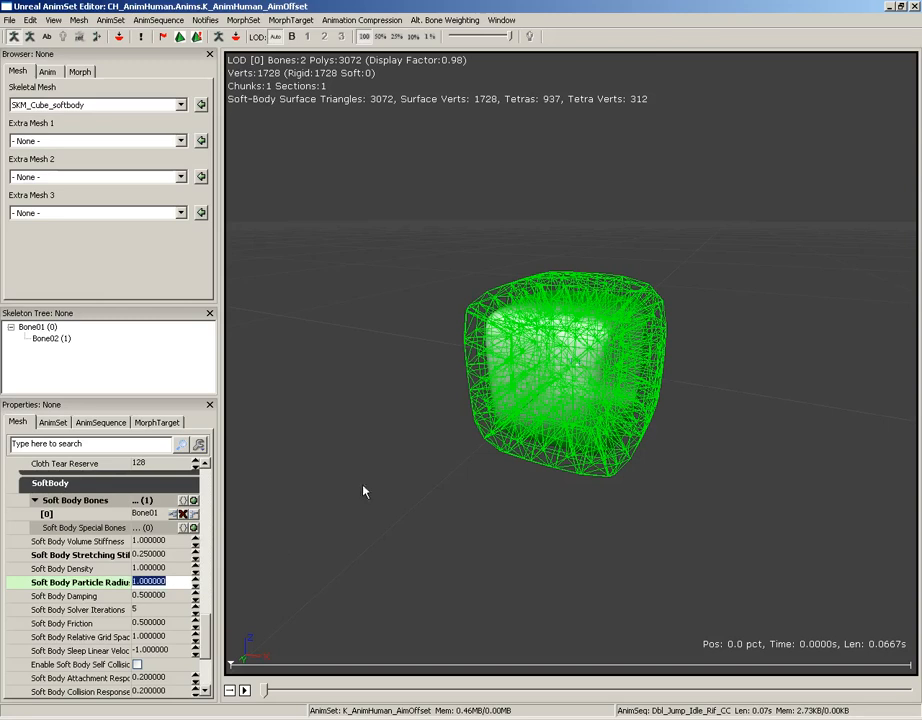
drag(622, 467, 561, 455)
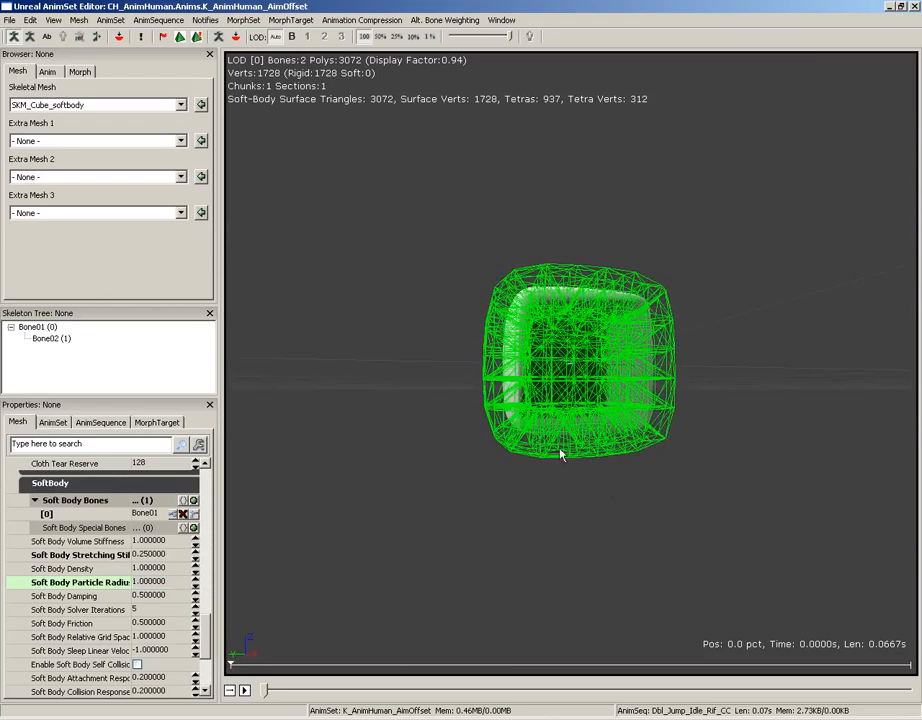
click(168, 580)
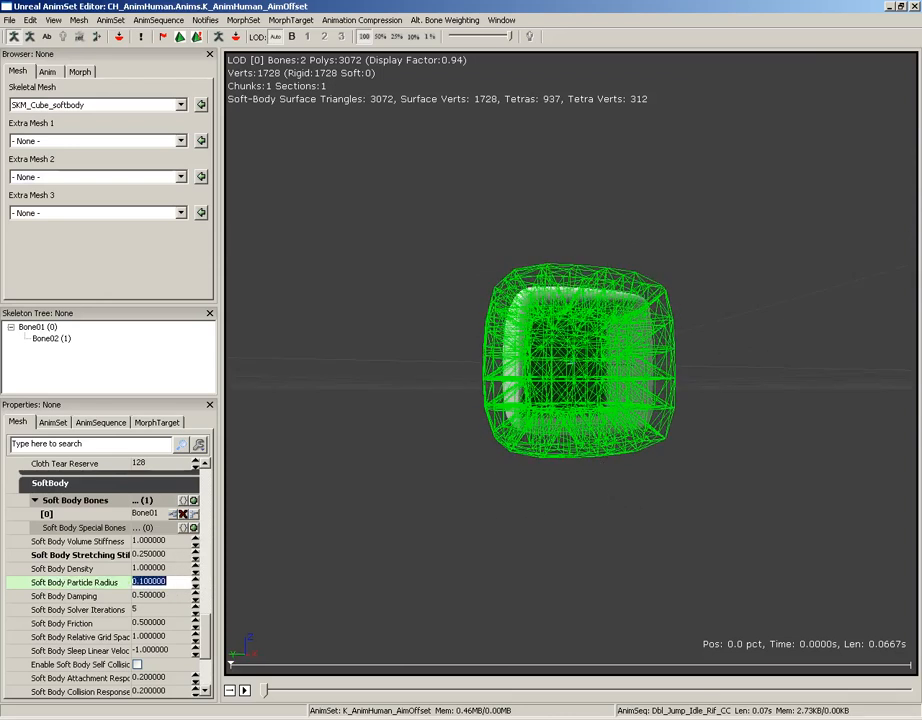
text(0.1)
key(Return)
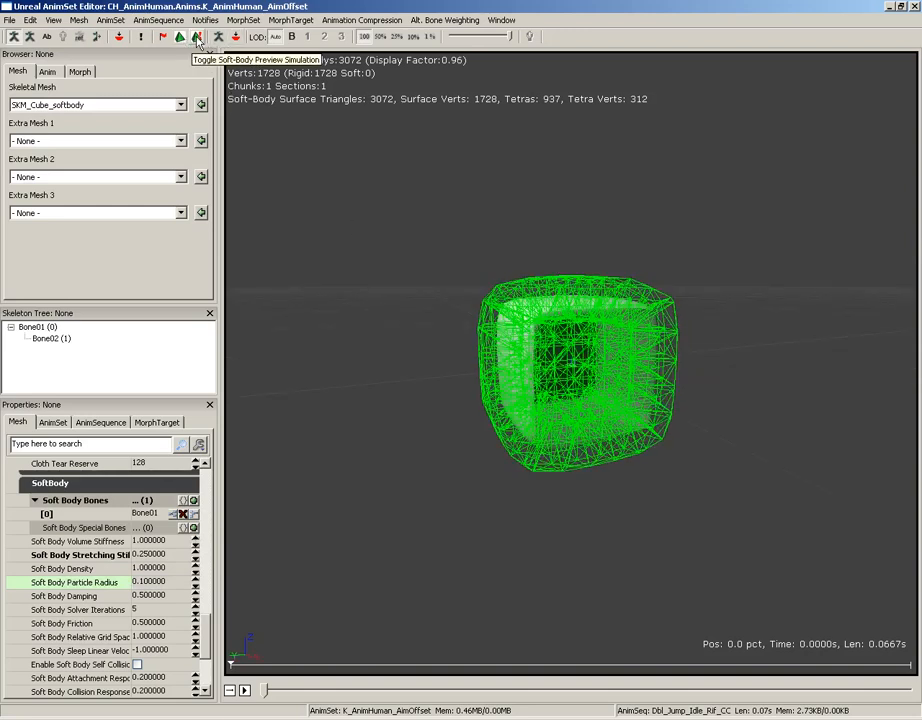
Run the soft-body preview simulation on the cube, and return to the level by closing the AnimSet Editor and Content Browser
click(198, 39)
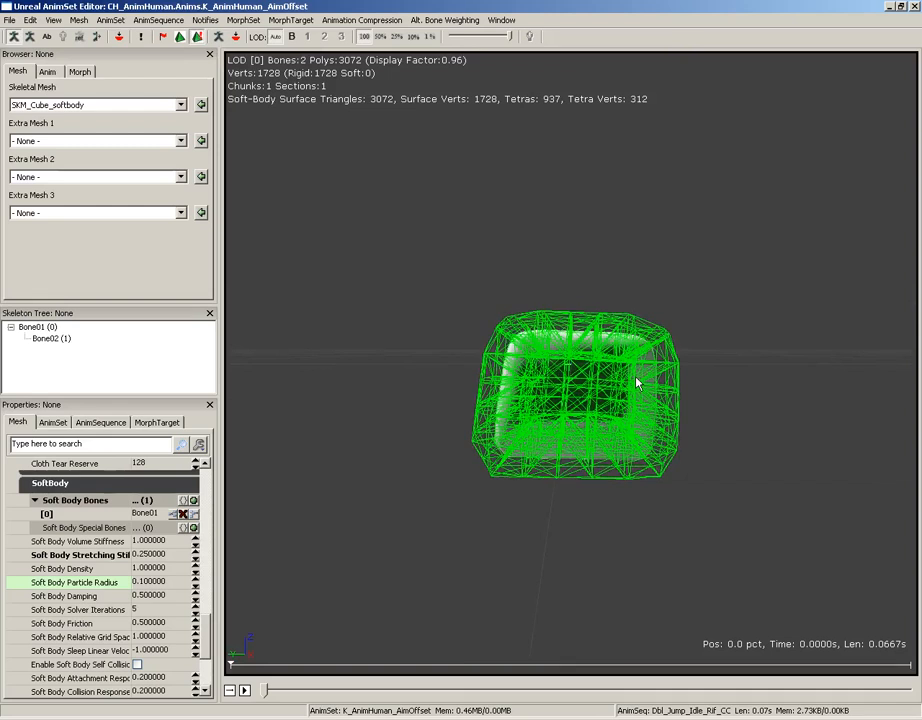
click(913, 6)
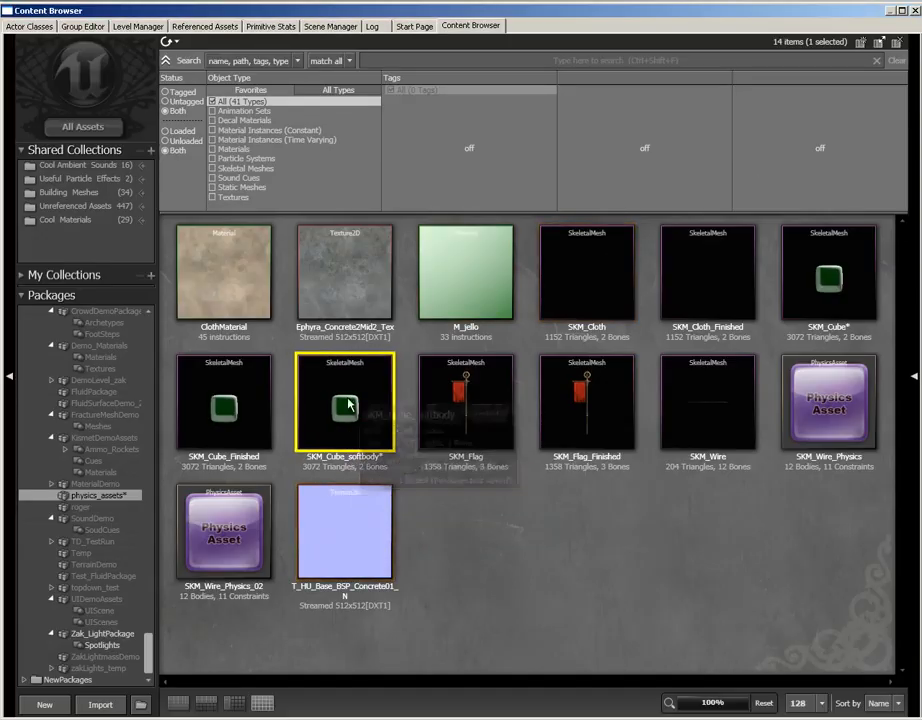
click(914, 10)
Add the SKM_Cube_softbody mesh to the level floor as a SkeletalMesh actor and raise it into the air
right_click(370, 533)
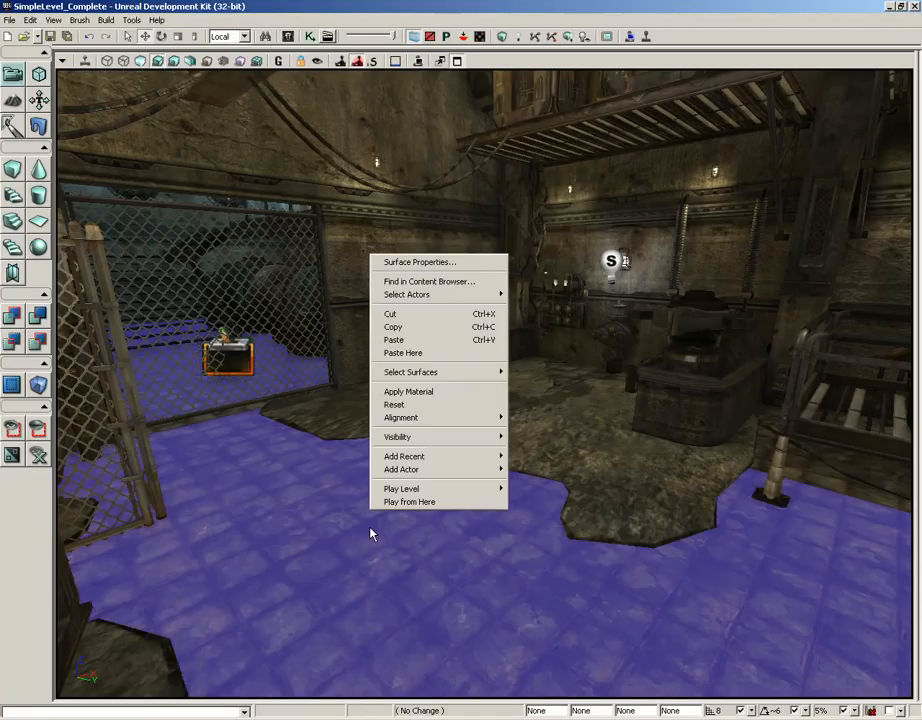
mouse_move(410, 469)
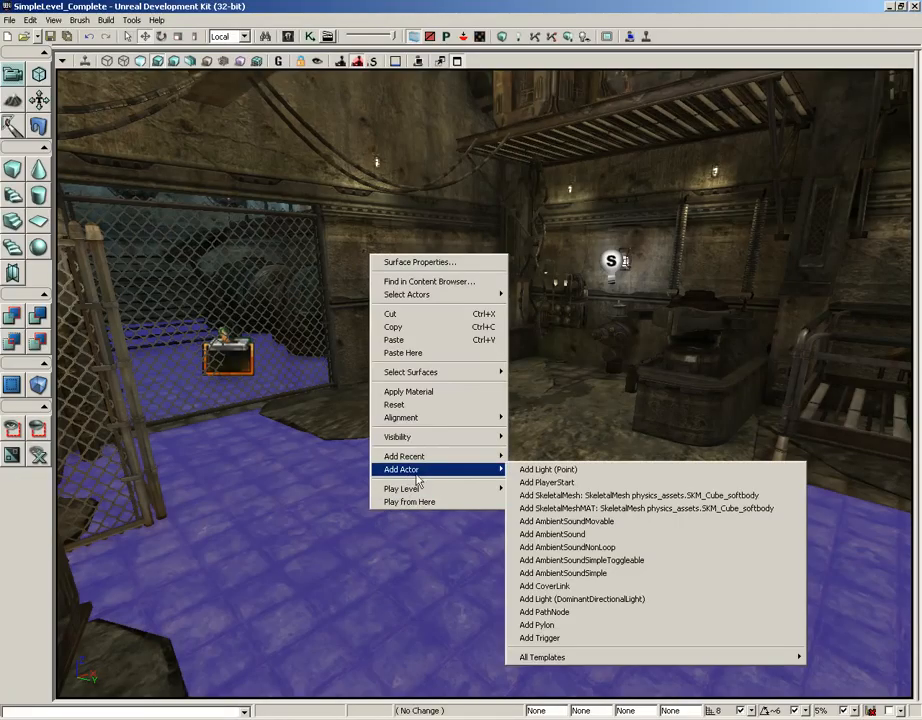
click(549, 495)
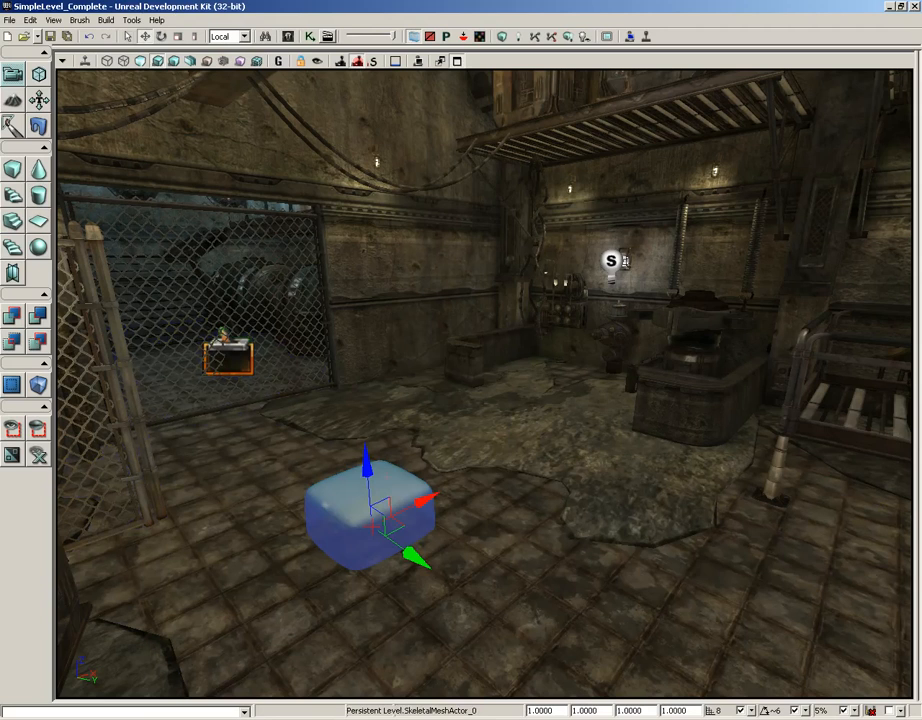
drag(366, 470, 366, 401)
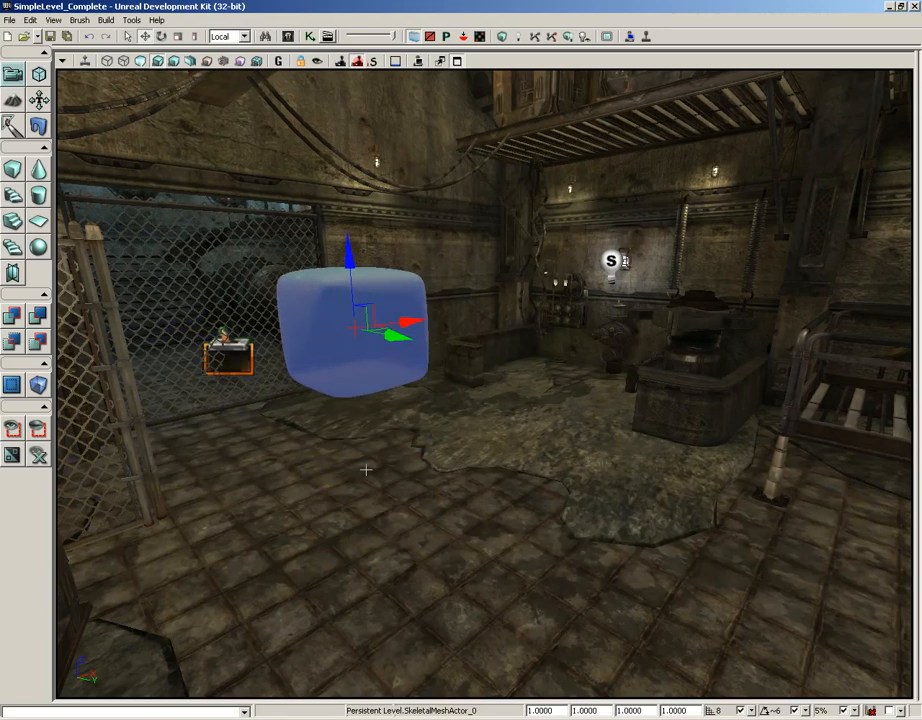
Set the soft-body cube actor's Collision Type to COLLIDE_BlockWeapons
key(F4)
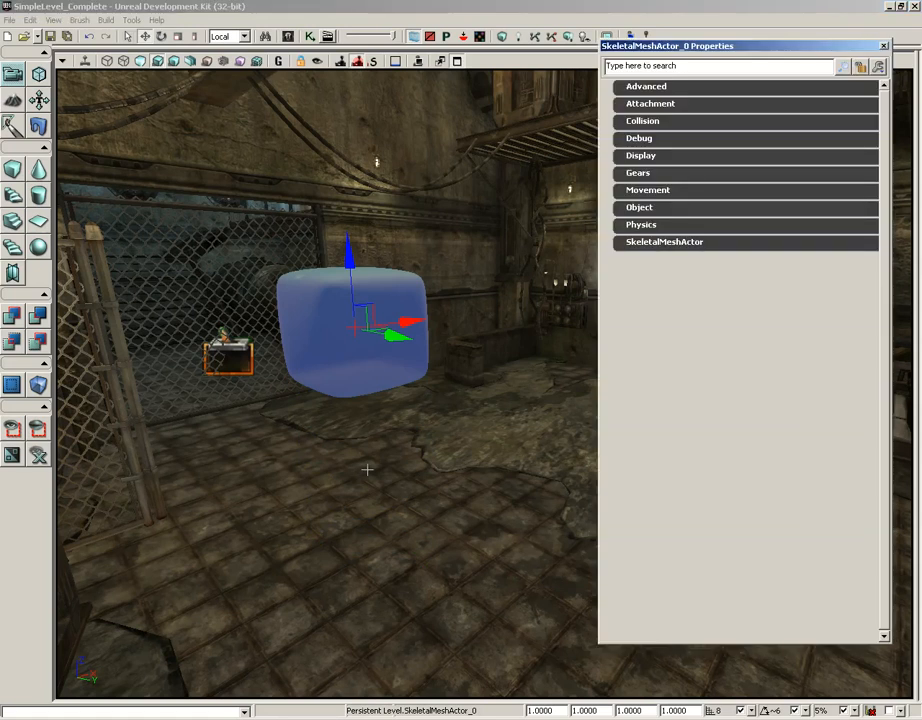
click(644, 121)
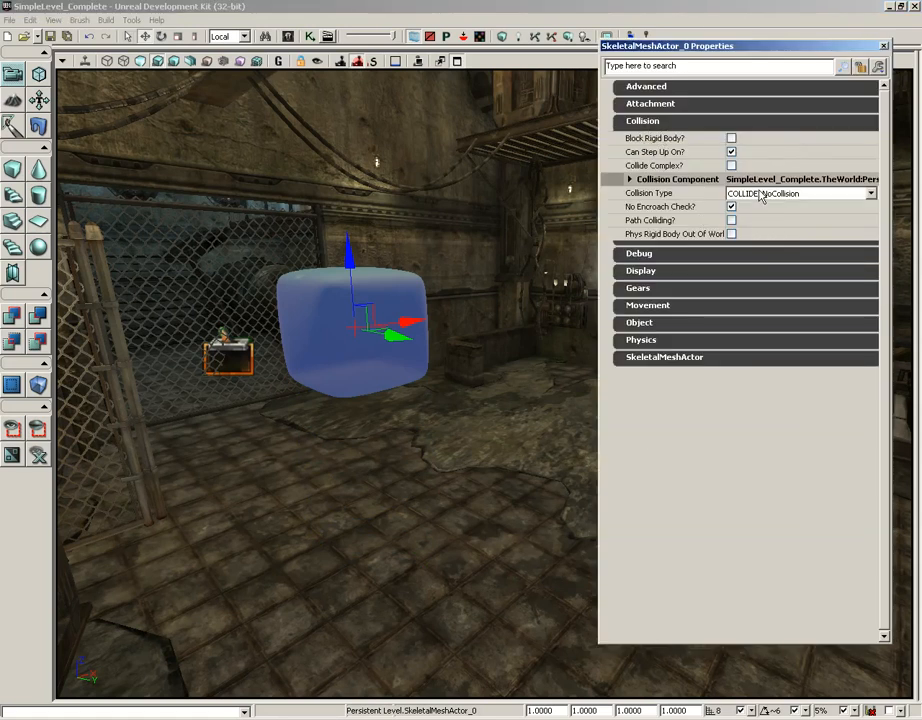
click(762, 194)
click(768, 234)
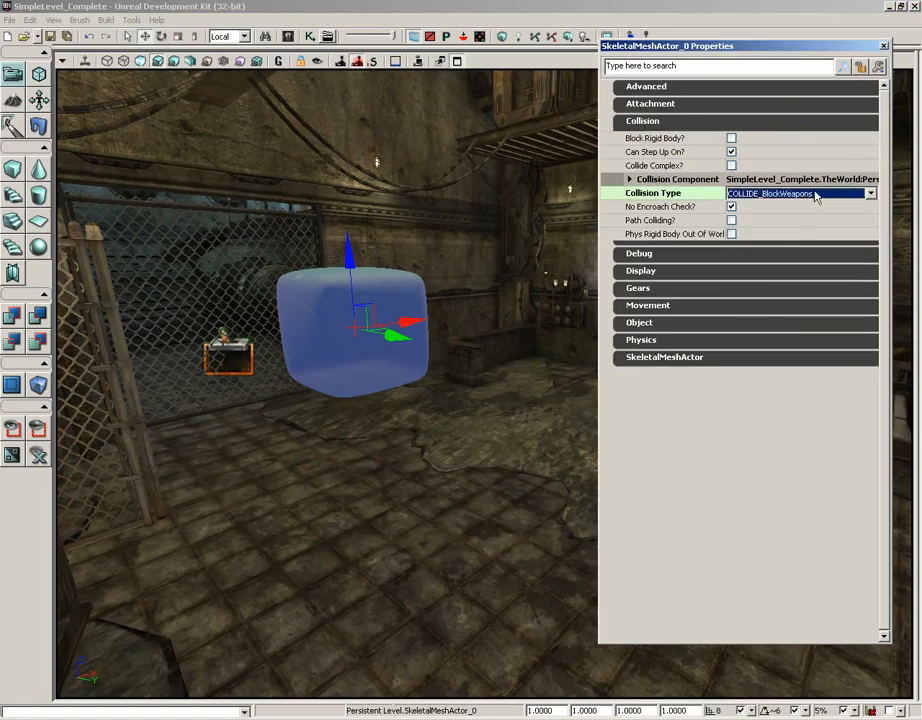
click(672, 122)
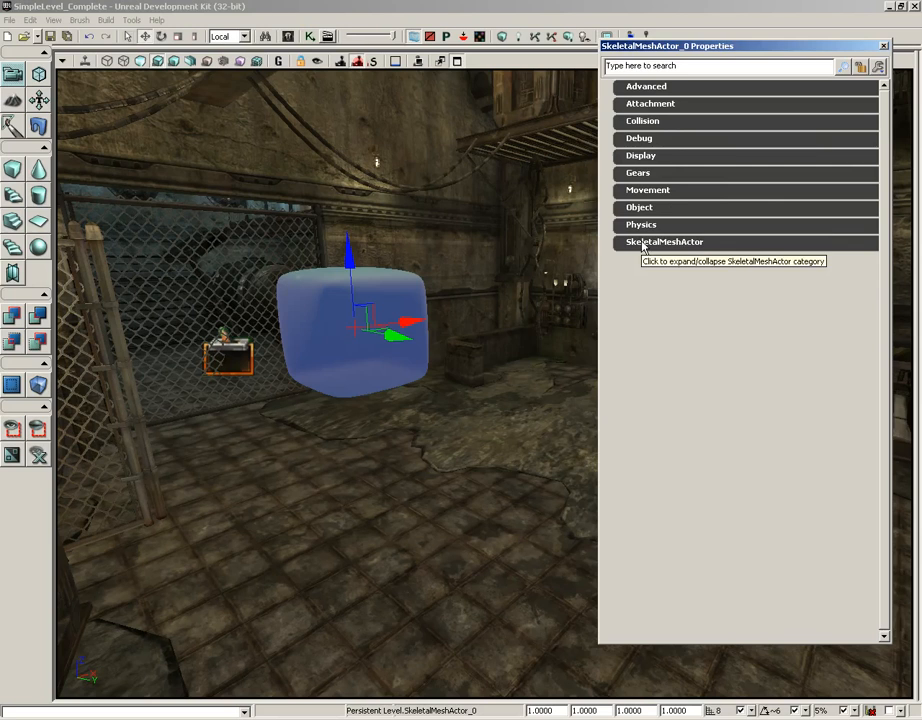
Turn on Enable Soft Body Simulation and Soft Body Awake On Startup in the cube actor's Skeletal Mesh Component
click(643, 244)
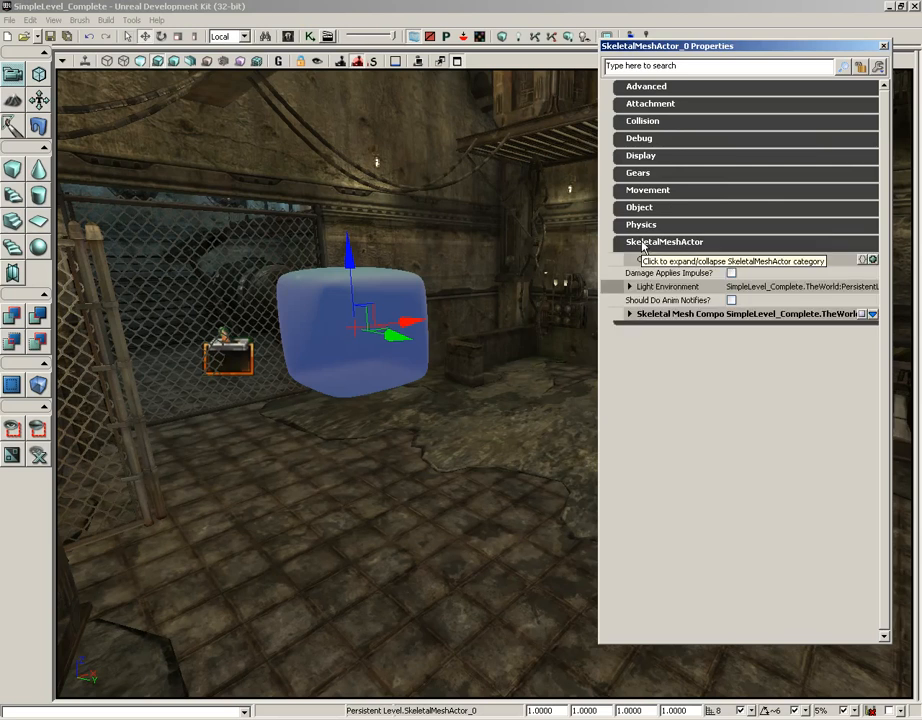
click(657, 318)
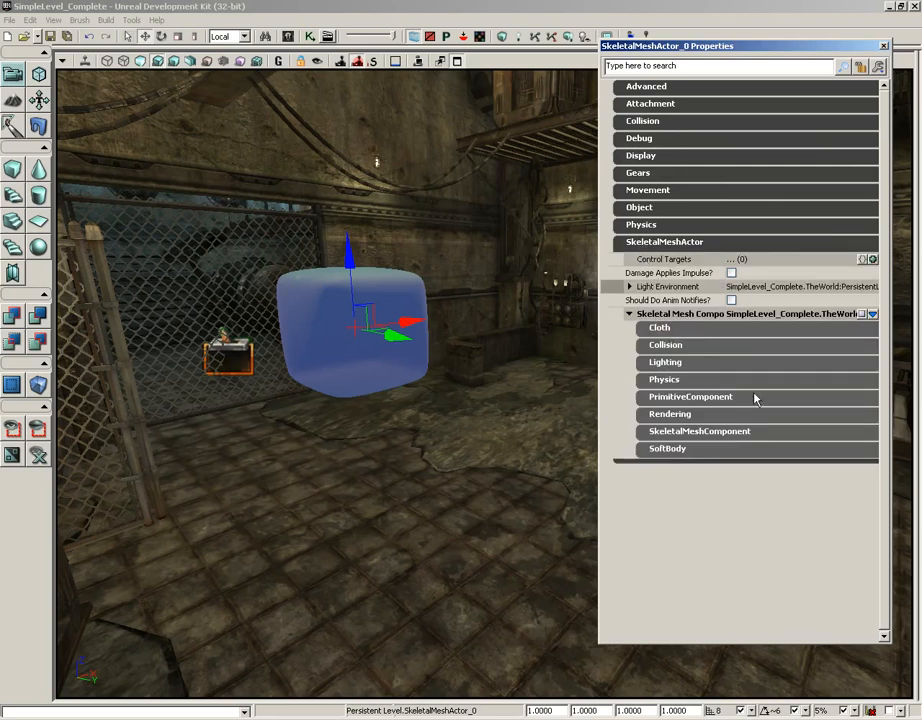
click(678, 450)
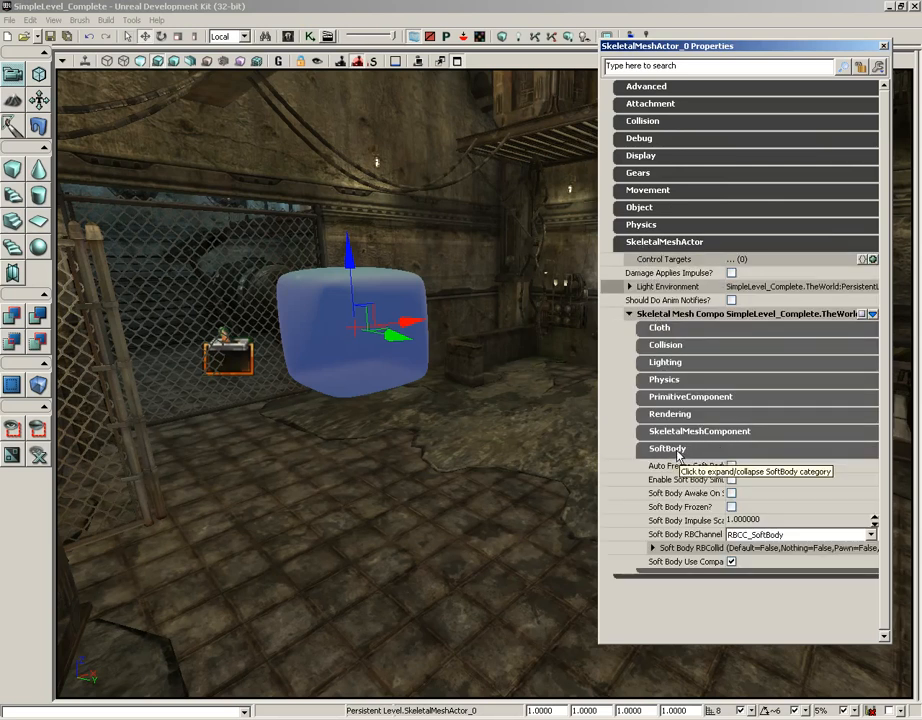
drag(763, 487, 764, 488)
click(769, 479)
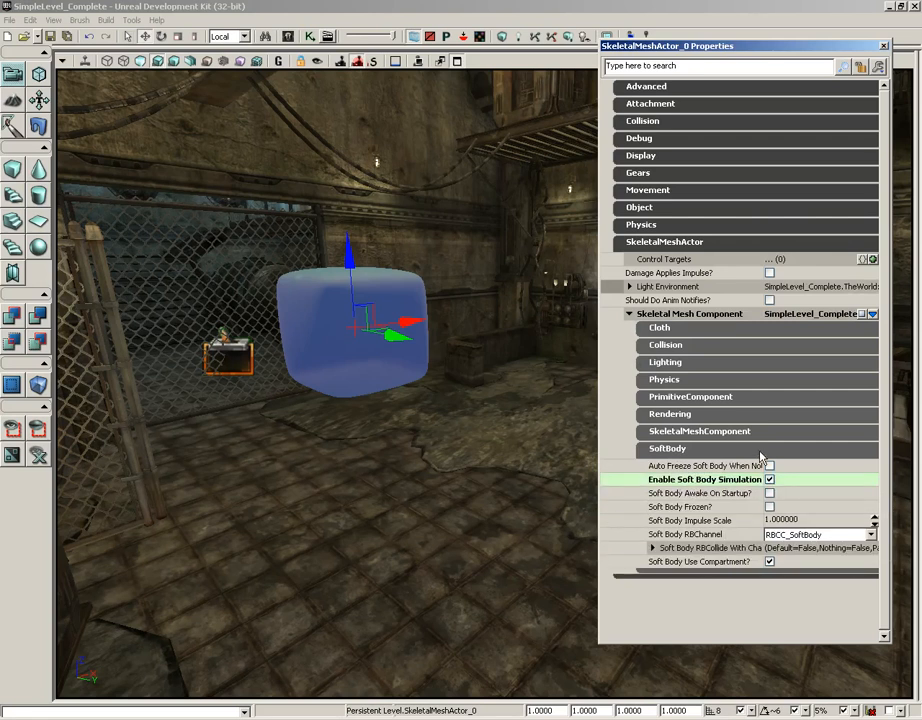
mouse_move(729, 500)
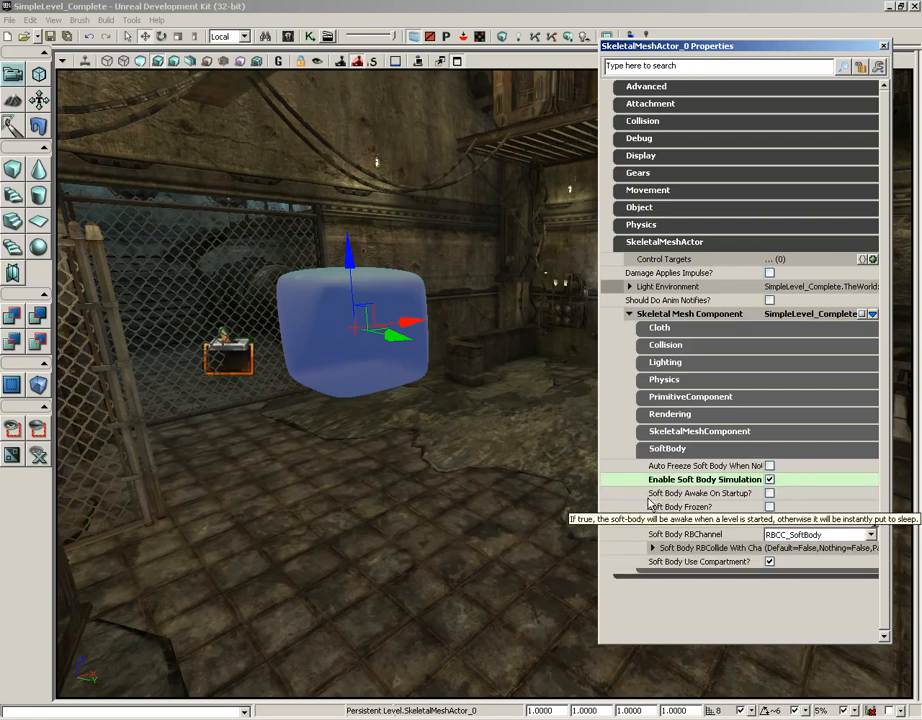
click(769, 493)
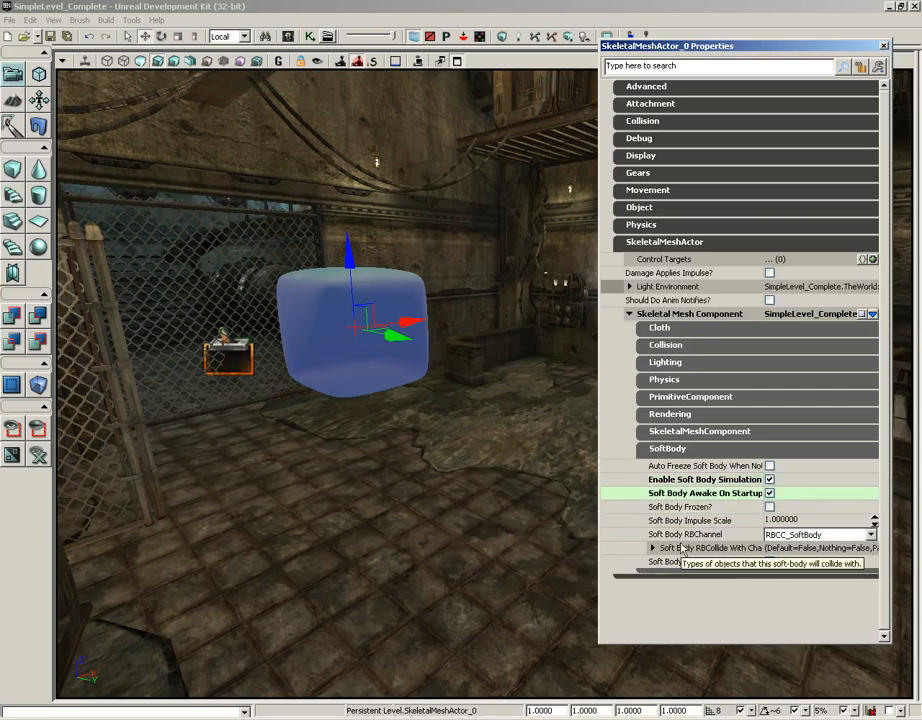
Enable the Default and Gameplay Physics channels in the cube's Soft Body RBCollide With Channels, and close its properties
click(659, 550)
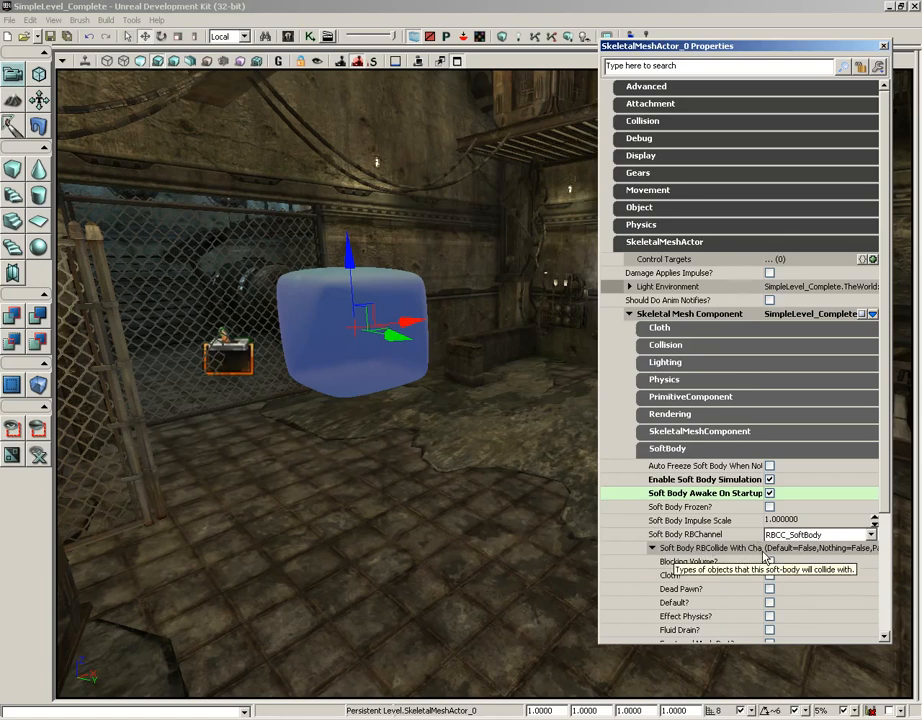
scroll(850, 480, down, 5)
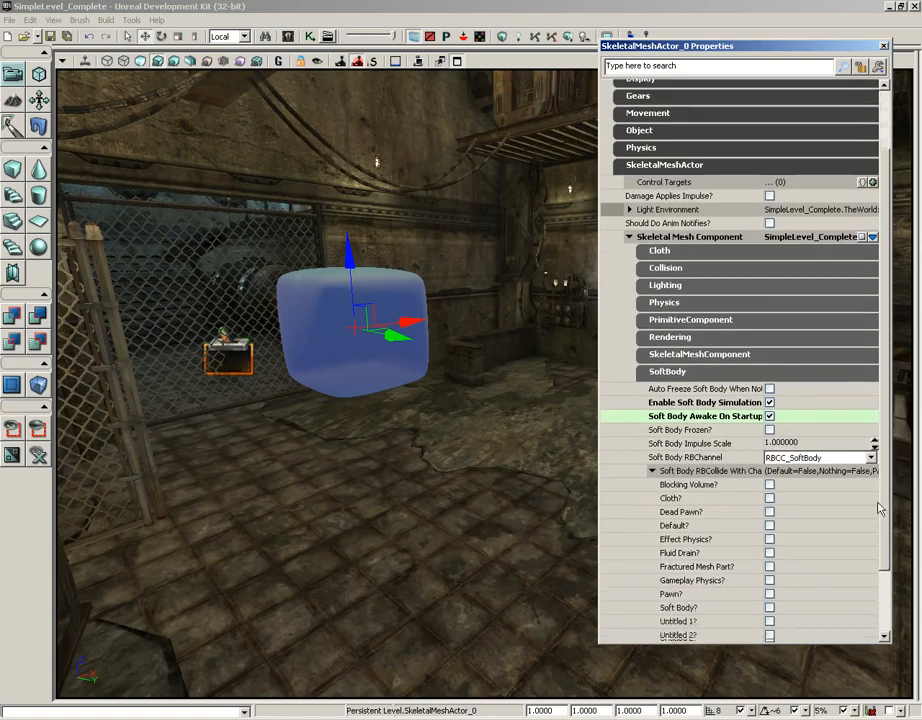
click(769, 475)
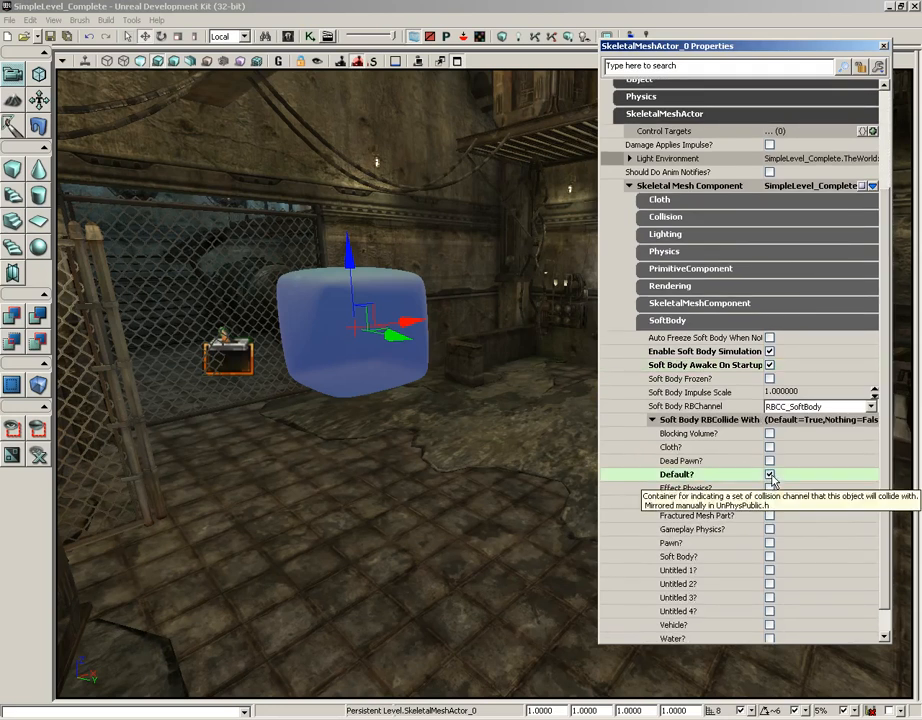
click(769, 529)
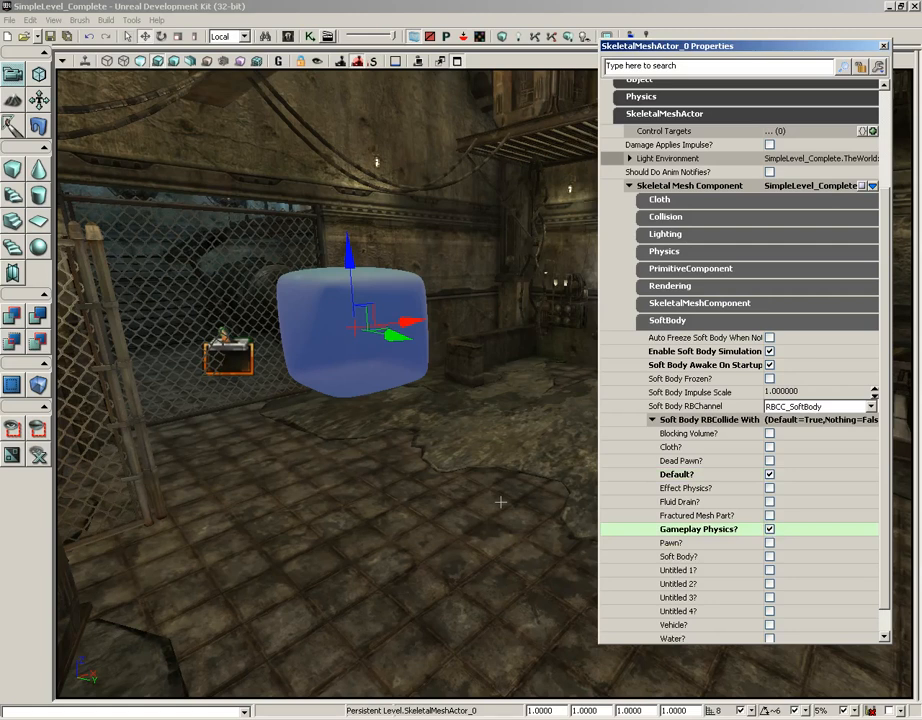
click(883, 46)
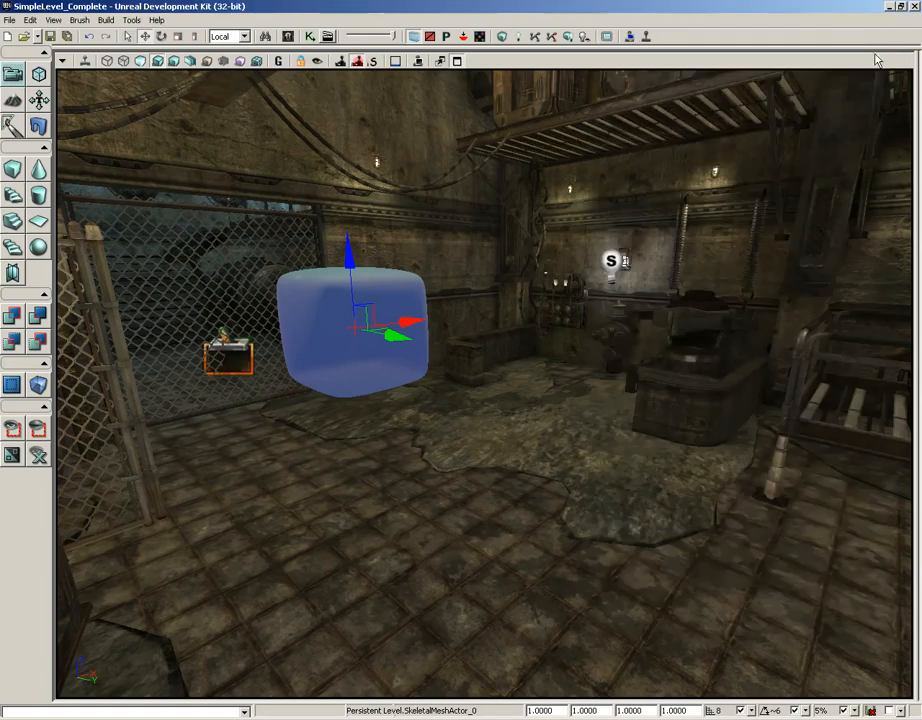
Select the uppermost crate in the stack near the fence and find its static mesh in the Content Browser
right_drag(608, 465, 539, 455)
drag(608, 452, 599, 494)
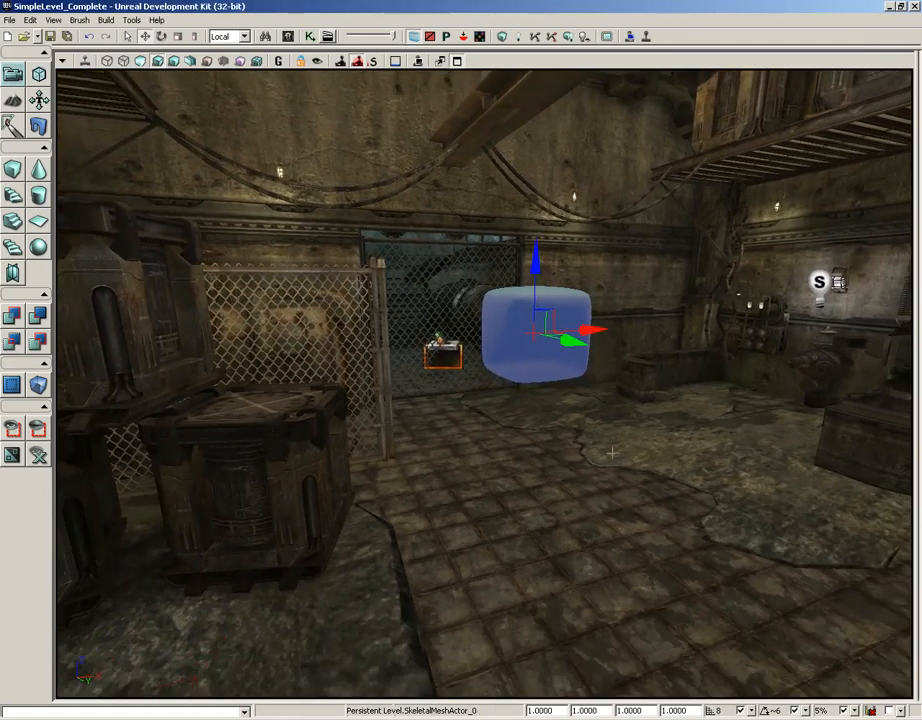
right_drag(647, 458, 638, 463)
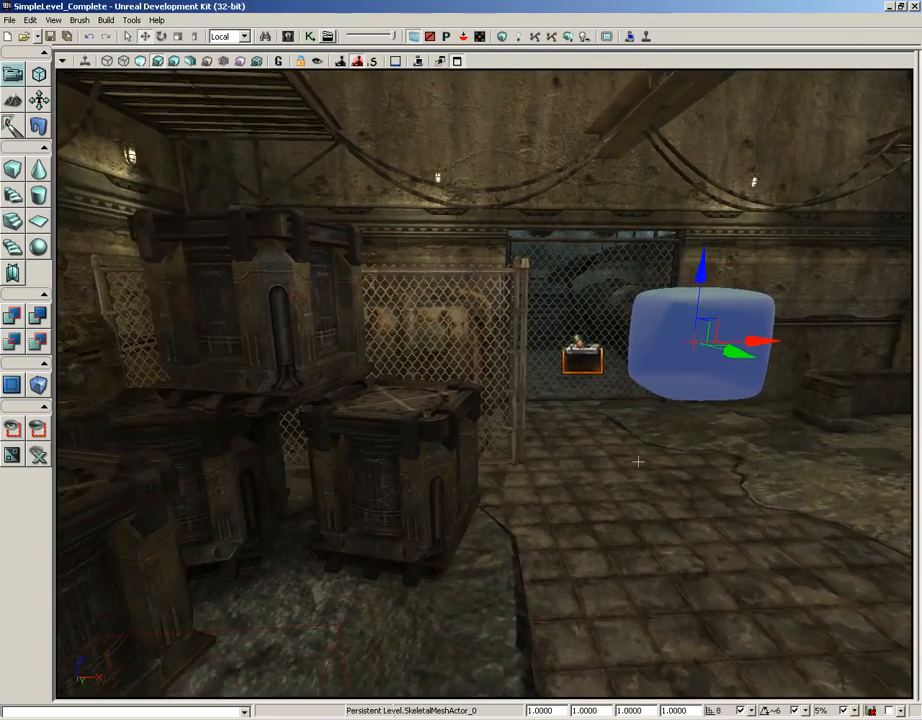
click(249, 290)
drag(513, 420, 352, 314)
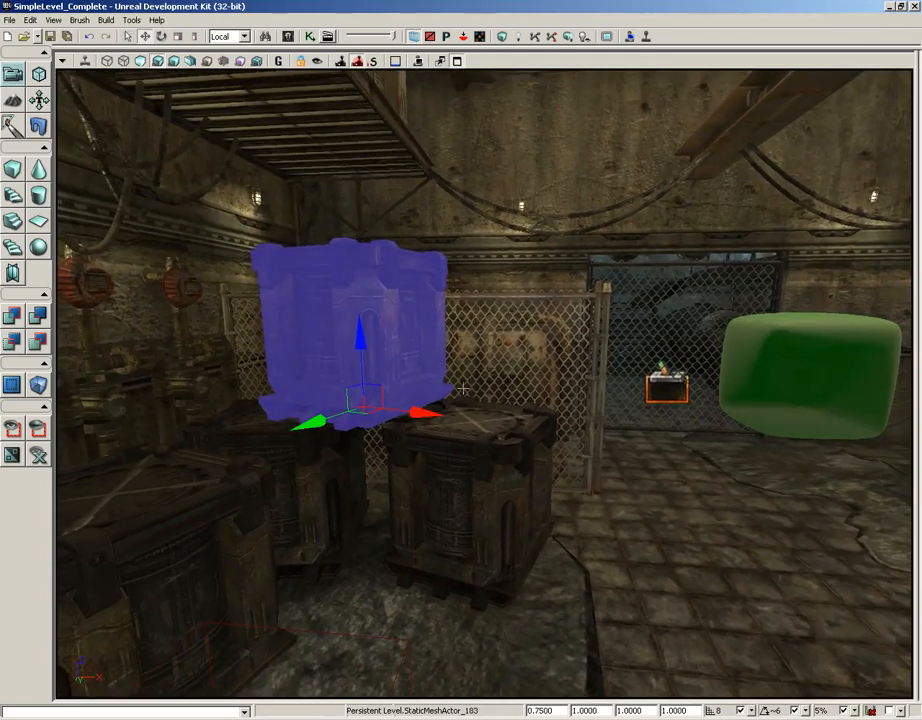
right_click(346, 300)
click(380, 313)
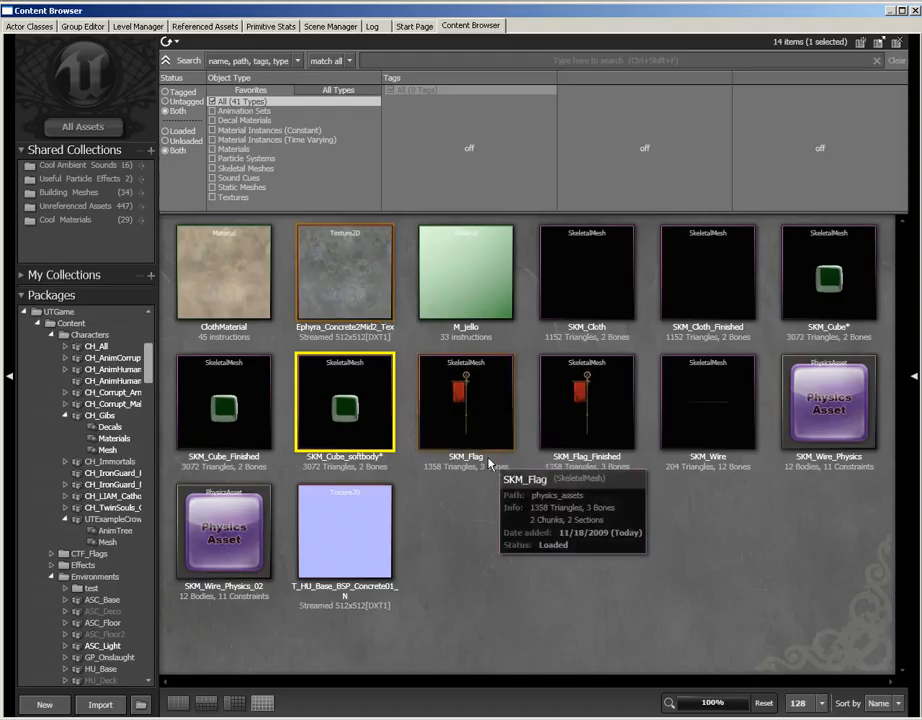
click(912, 10)
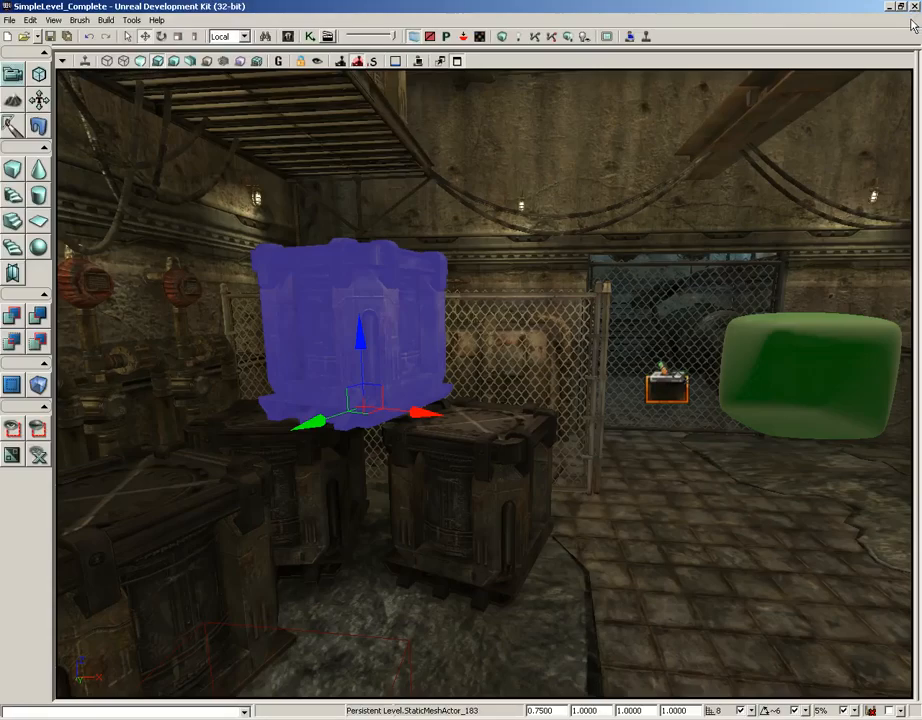
Replace the selected crate with a RigidBody actor using the S_LT_Mech_SM_Cratebox02a static mesh
right_click(357, 288)
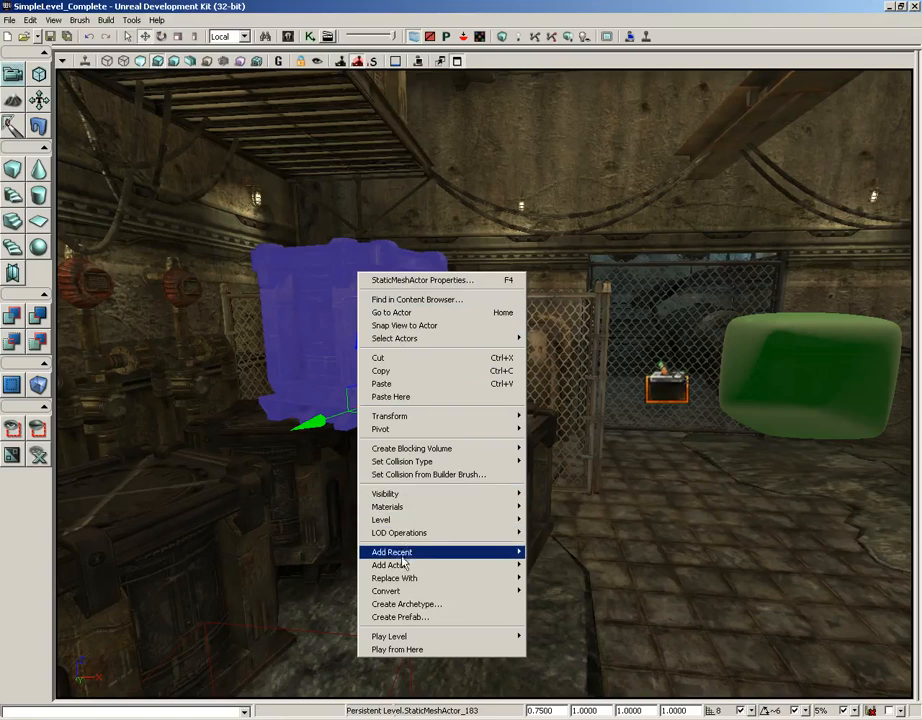
mouse_move(410, 578)
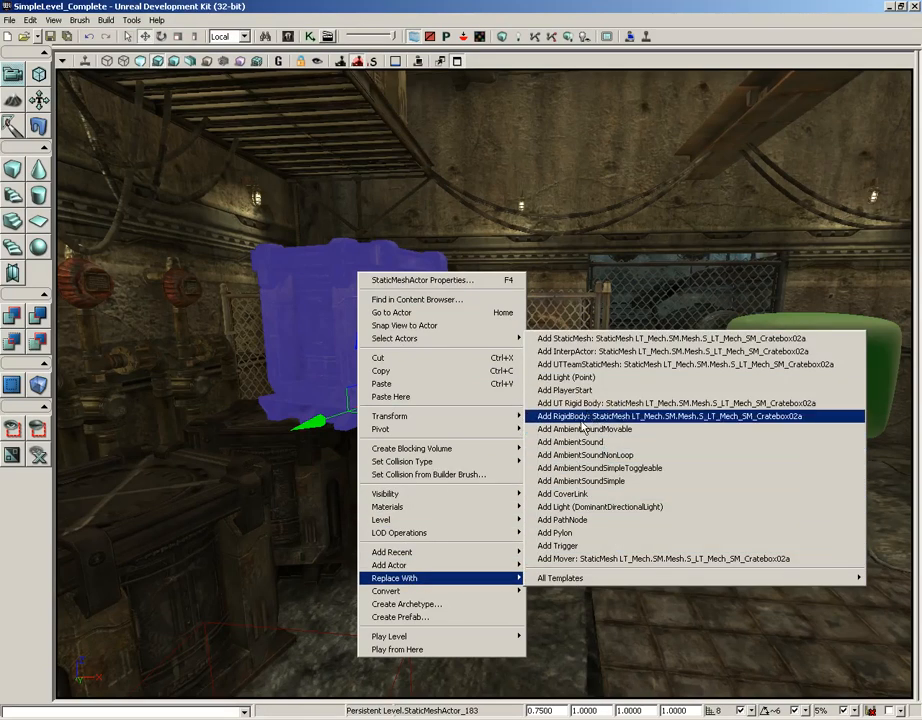
click(673, 416)
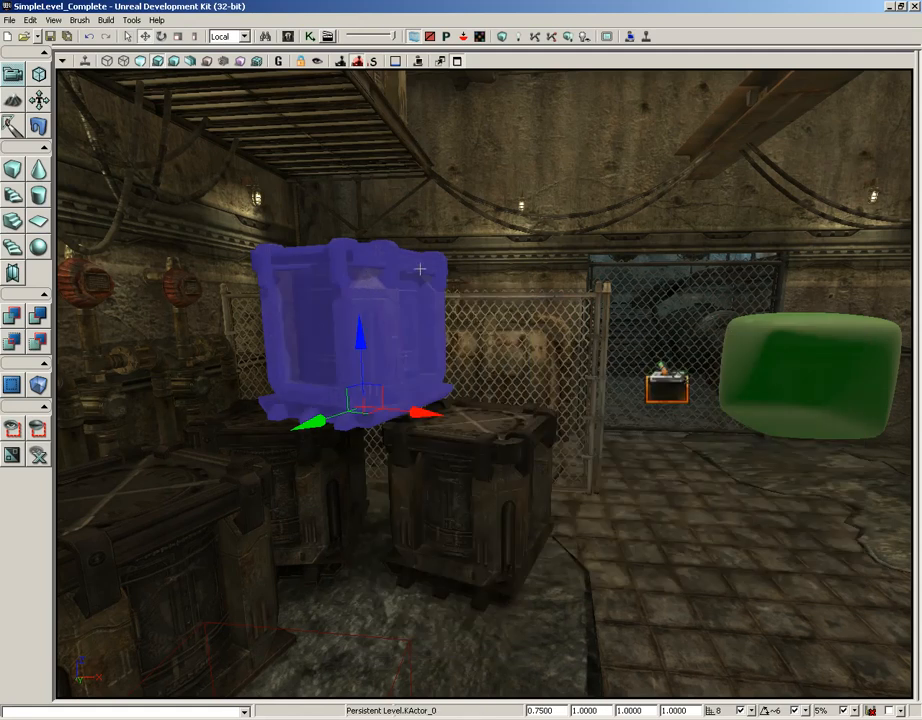
Play the level in the editor and walk towards the soft-body cube and the crates to test their physics
drag(633, 491, 685, 625)
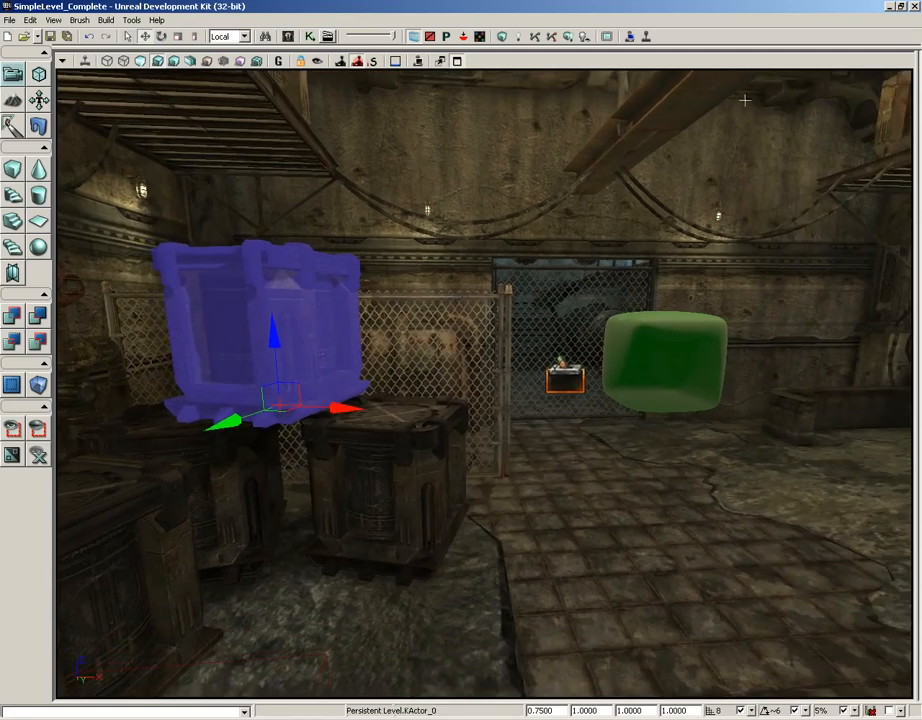
click(630, 37)
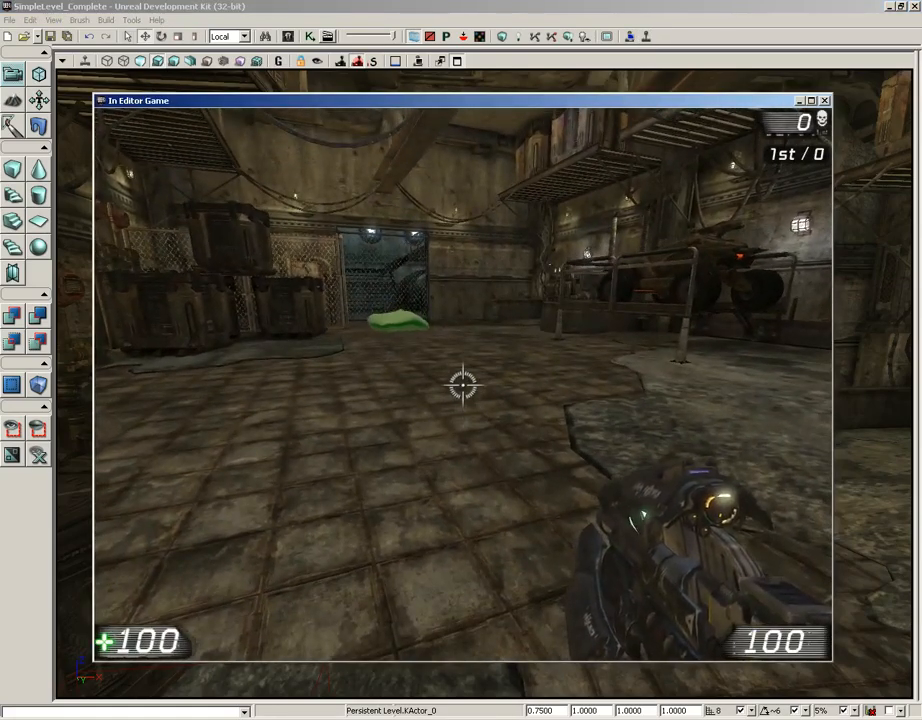
key(w)
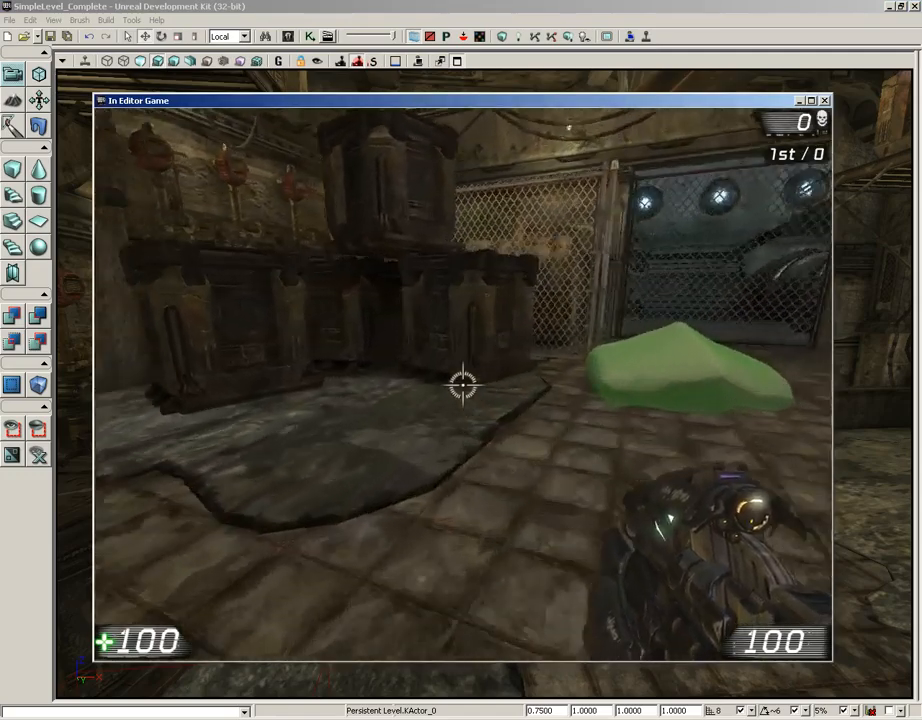